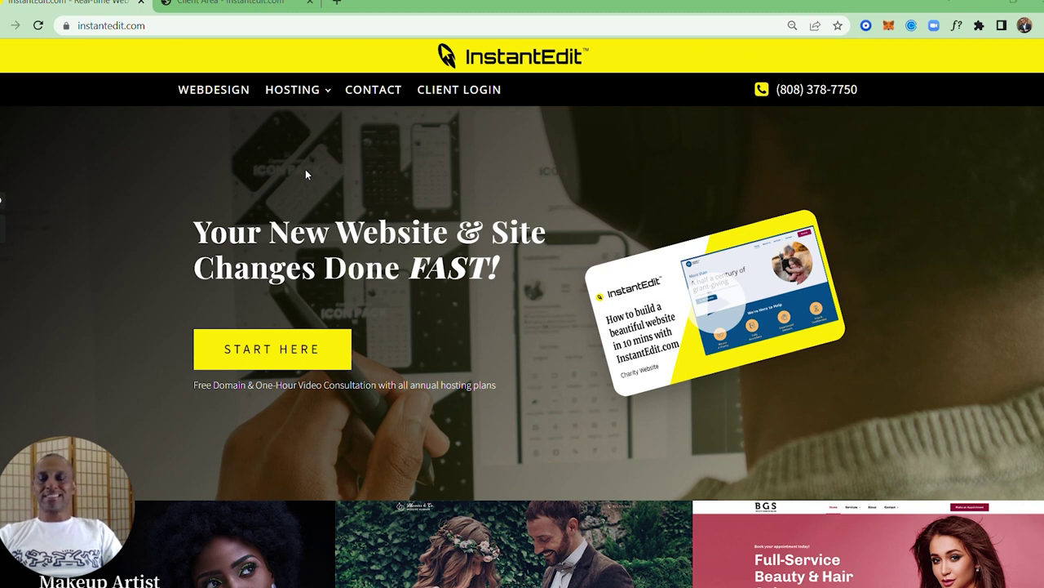
# Open the HOSTING plans page and highlight the Business plan's '10 Websites' allowance
pyautogui.click(307, 99)
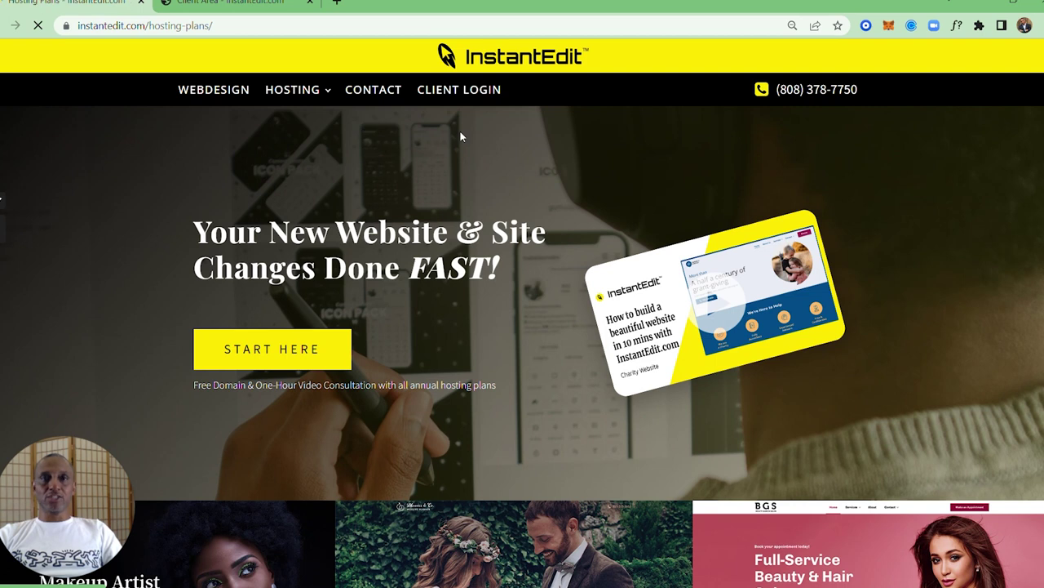
pyautogui.scroll(-4, 458, 141)
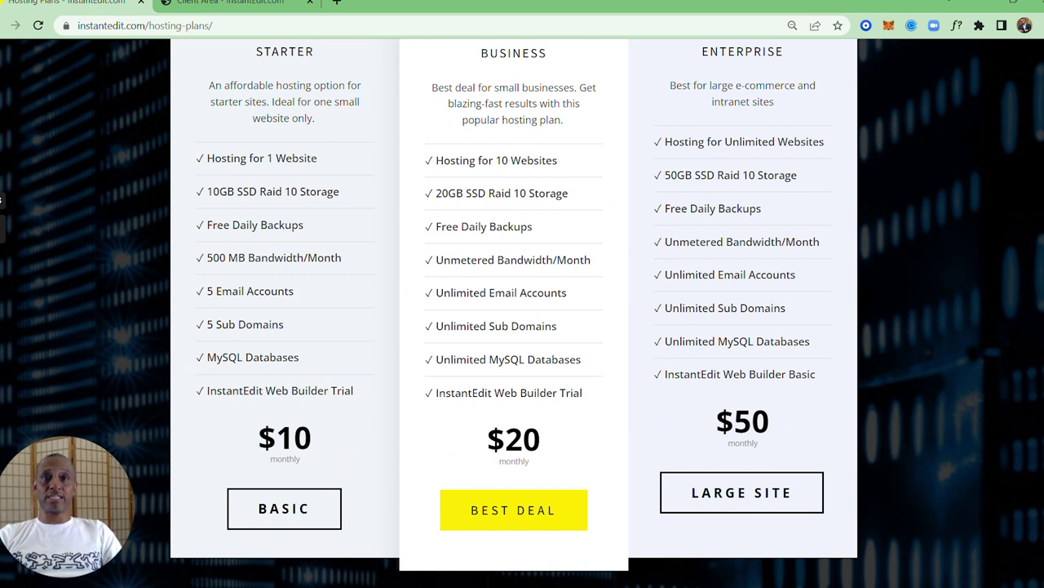
pyautogui.moveTo(561, 161); pyautogui.dragTo(497, 161)
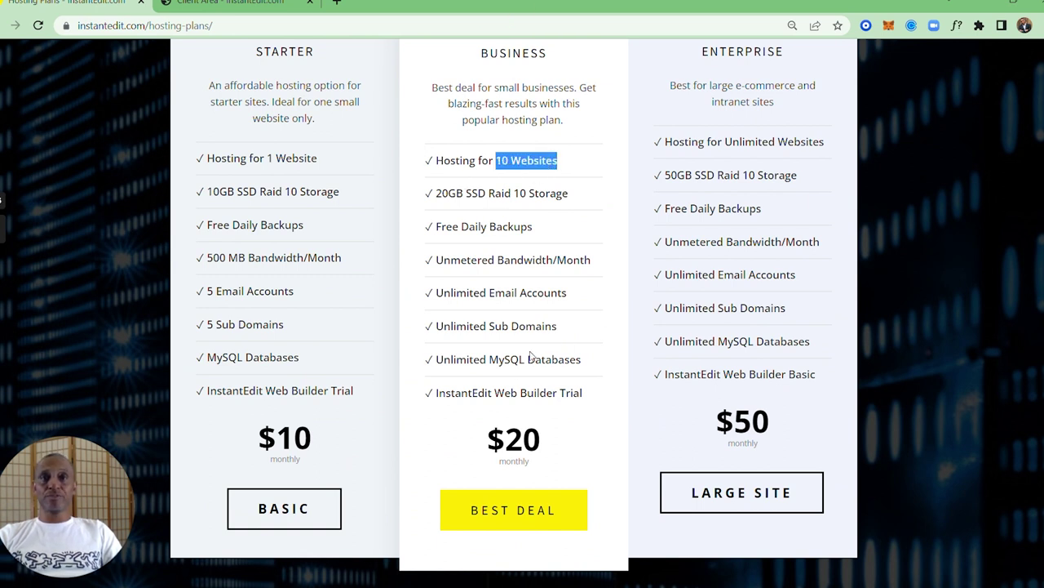
# Start a Business plan checkout and select 'I will use my existing domain and update my nameservers'
pyautogui.click(505, 524)
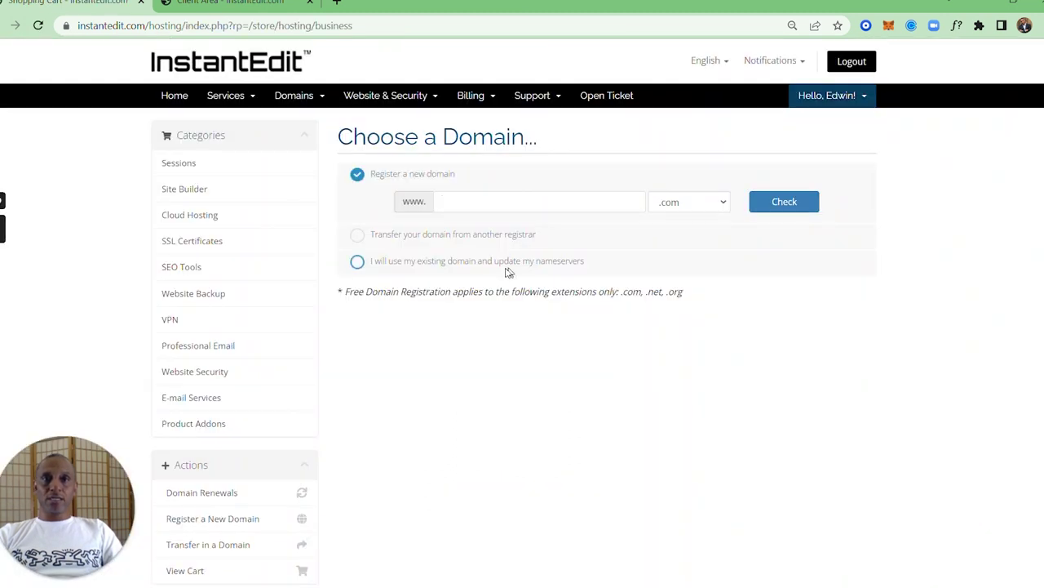
pyautogui.press('Return')
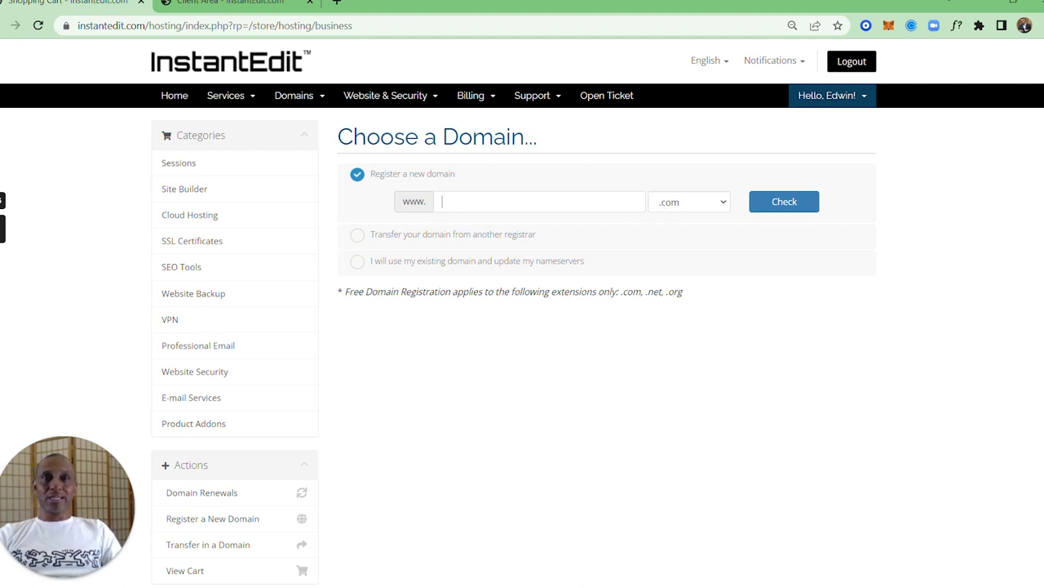
pyautogui.press('Return')
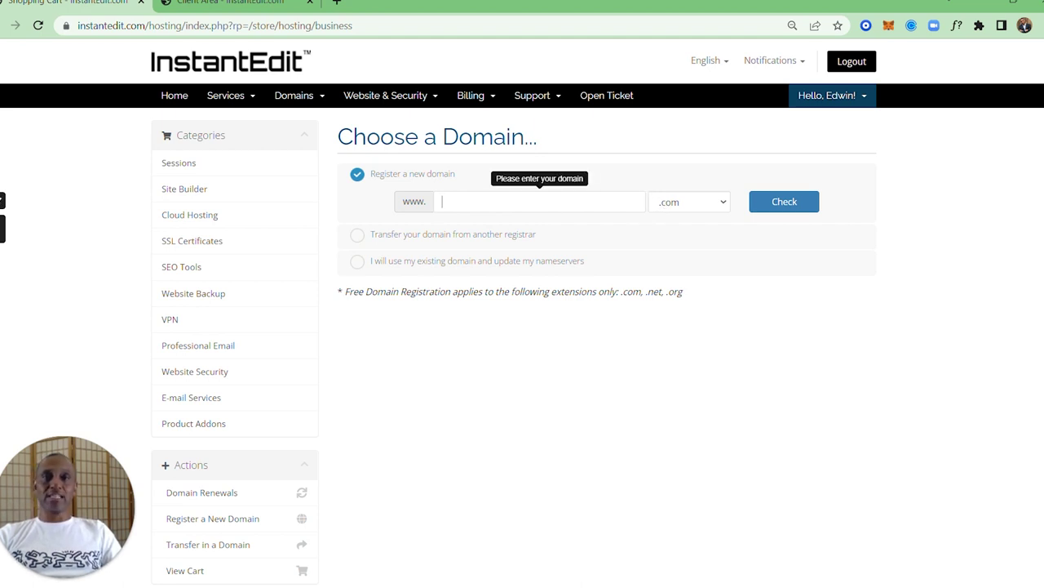
pyautogui.click(358, 262)
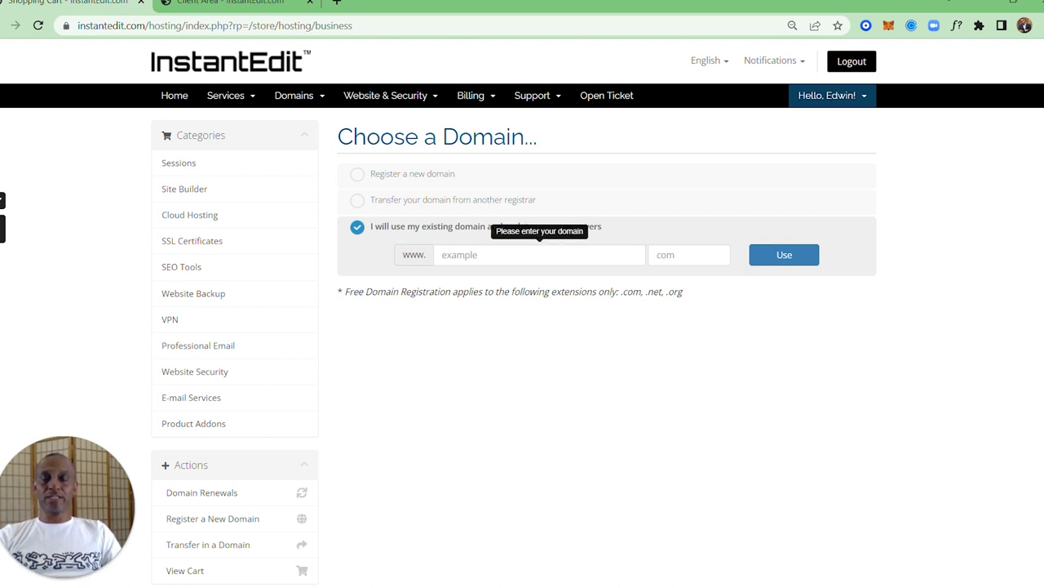
pyautogui.click(358, 200)
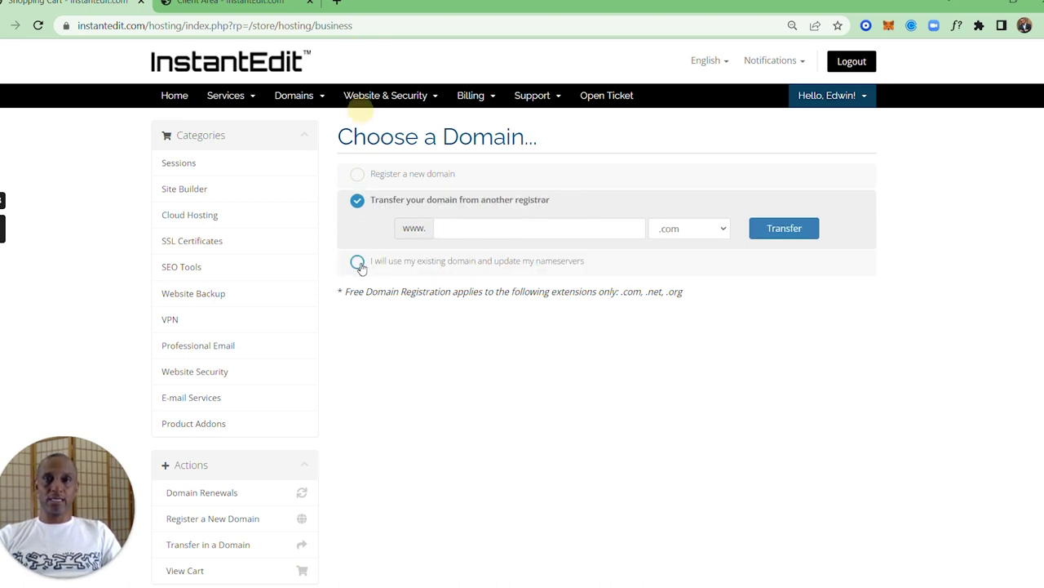
pyautogui.click(358, 263)
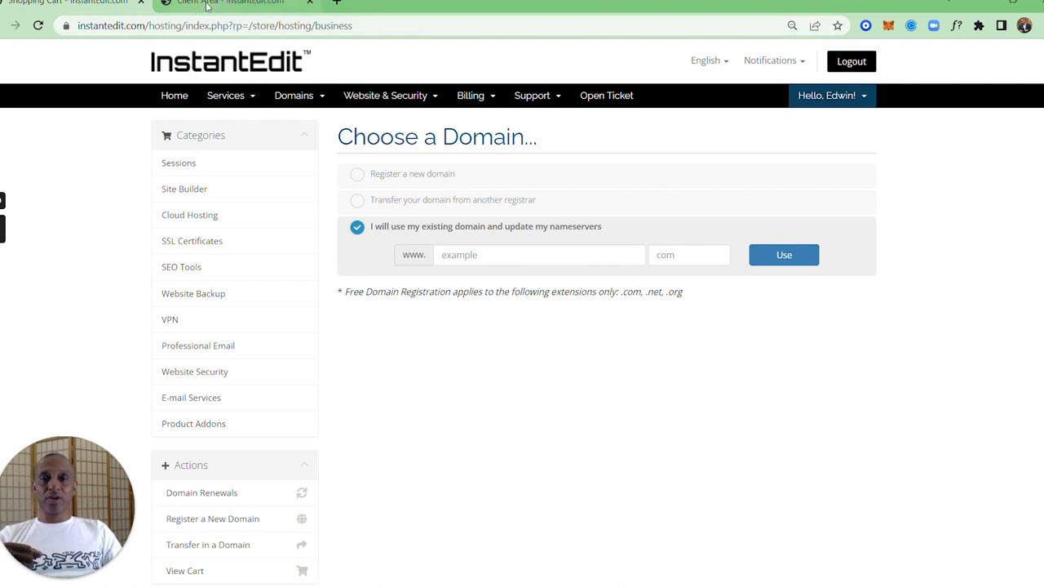
pyautogui.click(208, 5)
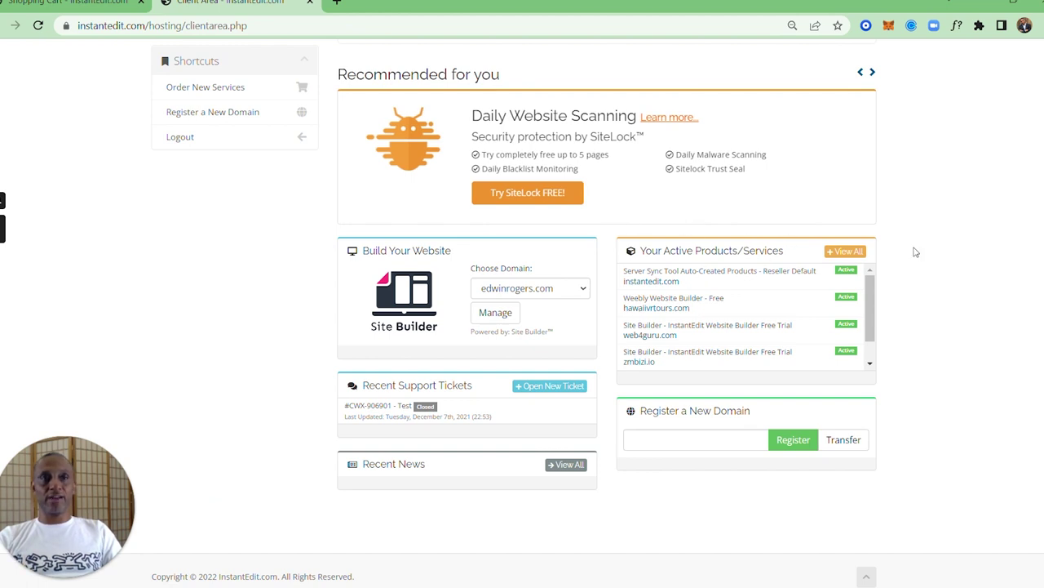
# Scroll the client area dashboard to Build Your Website and open the site builder
pyautogui.scroll(3, 4, 163)
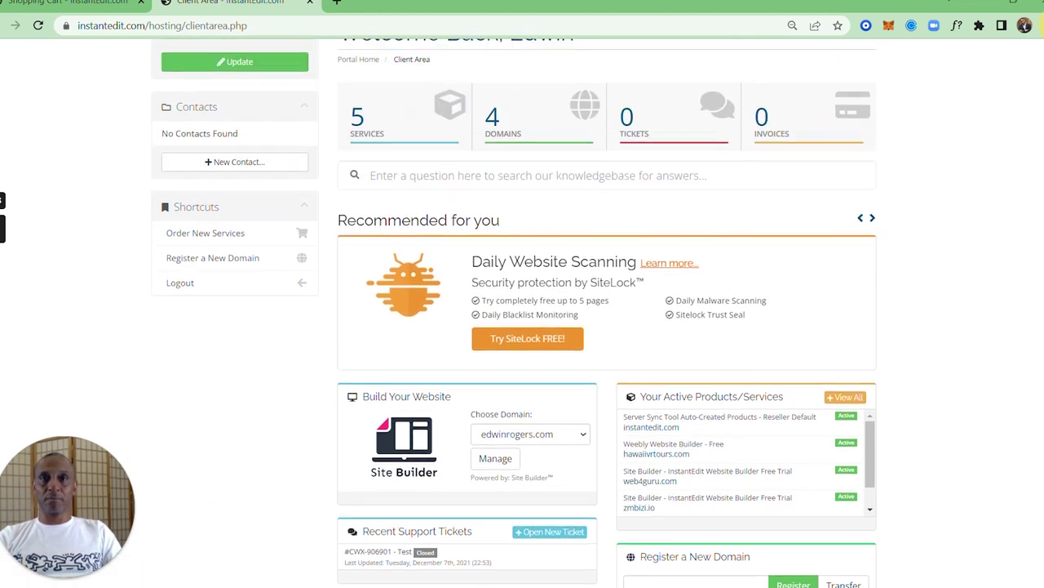
pyautogui.scroll(-2, 2, 155)
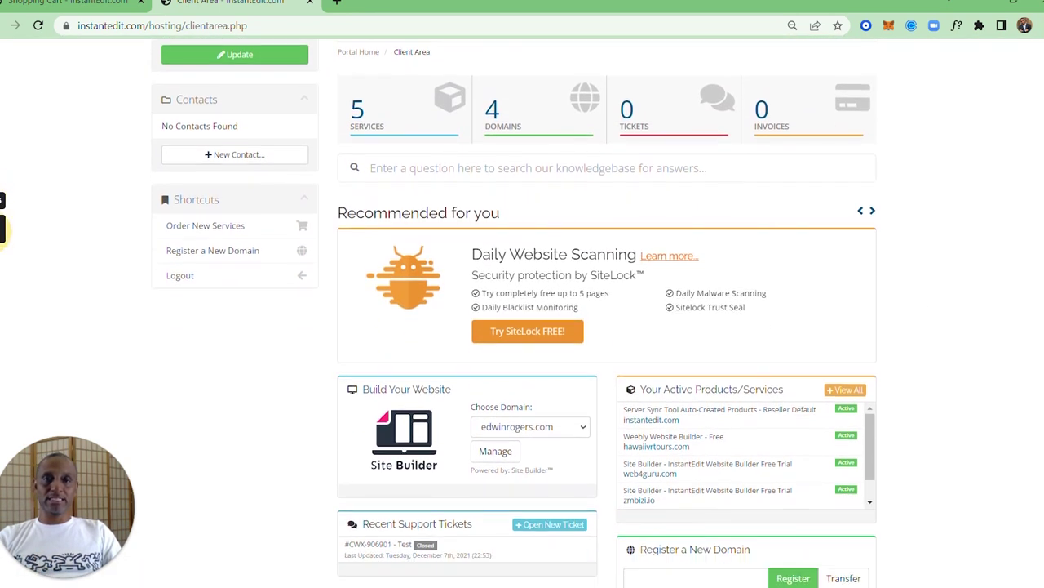
pyautogui.scroll(-3, 1, 278)
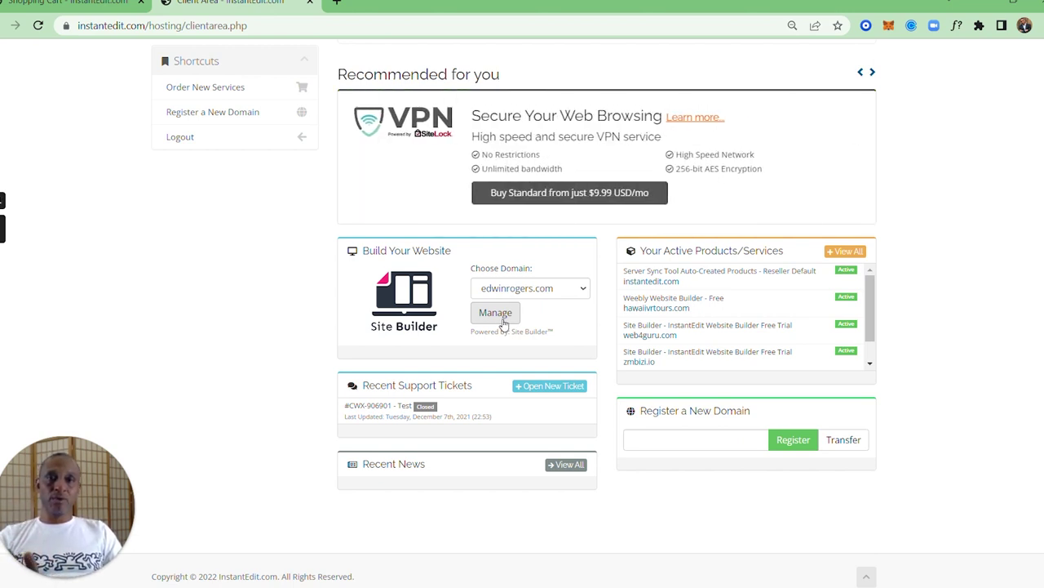
pyautogui.click(499, 316)
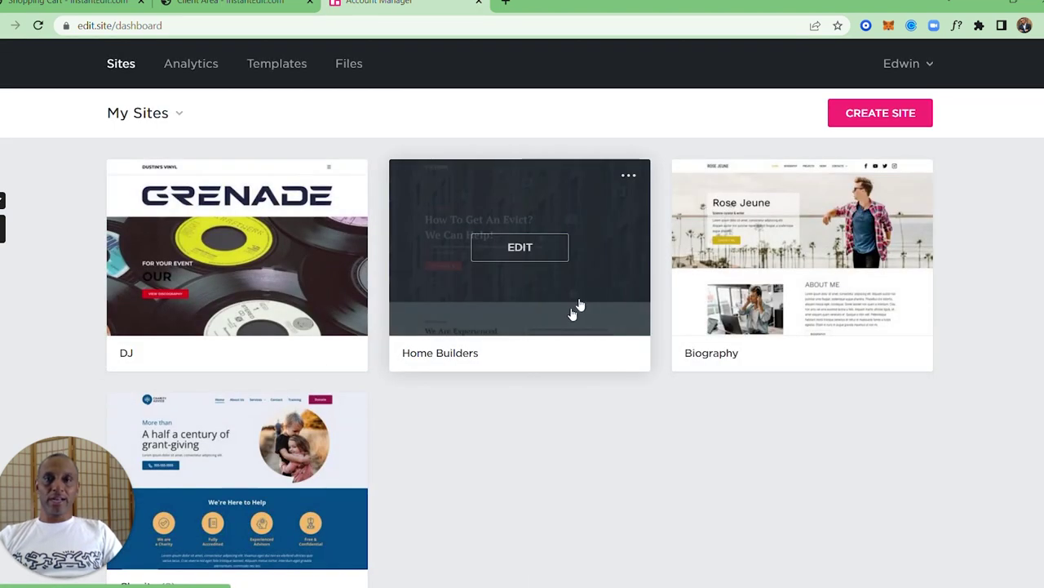
# Start a new site with CREATE SITE on the My Sites dashboard
pyautogui.scroll(-1, 684, 357)
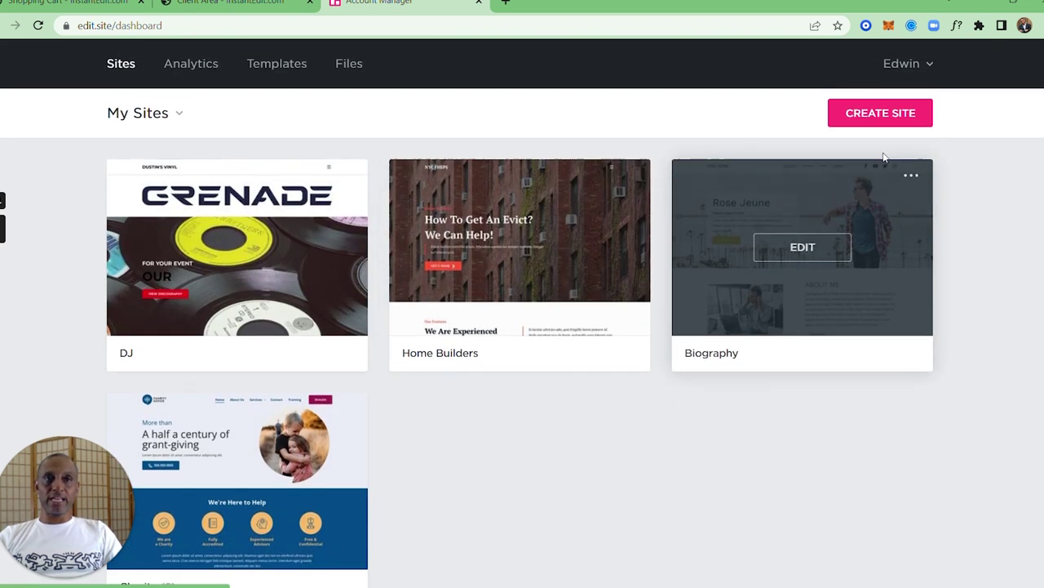
pyautogui.click(888, 128)
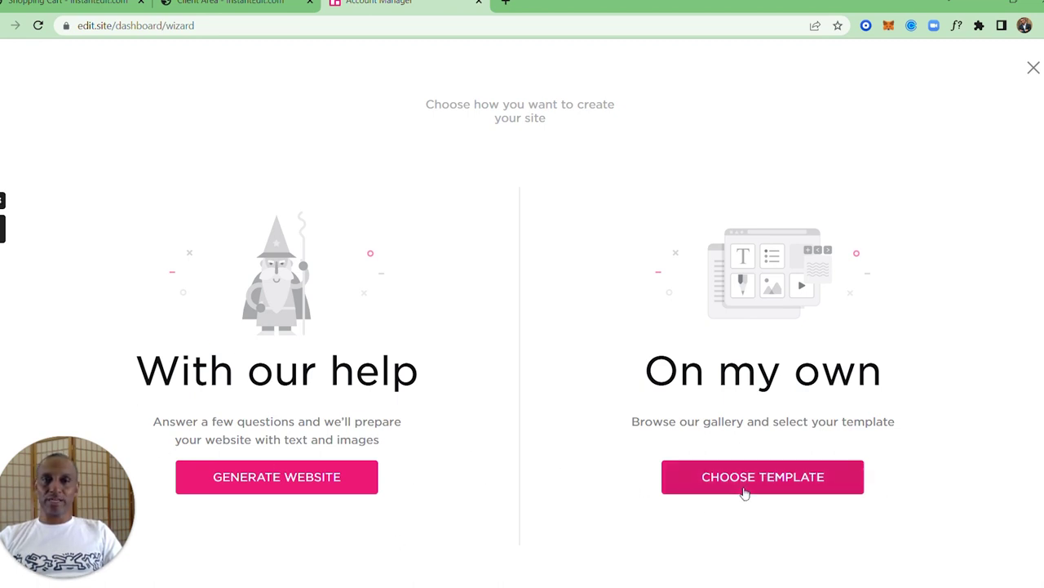
# Choose the build-it-yourself route and scroll through the template gallery
pyautogui.click(744, 492)
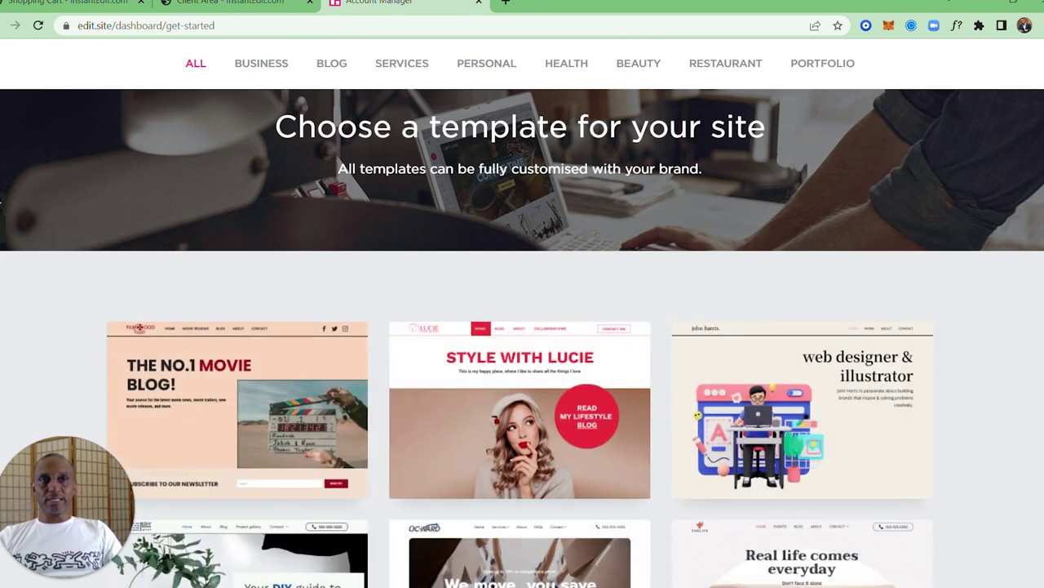
pyautogui.scroll(-3, 1040, 94)
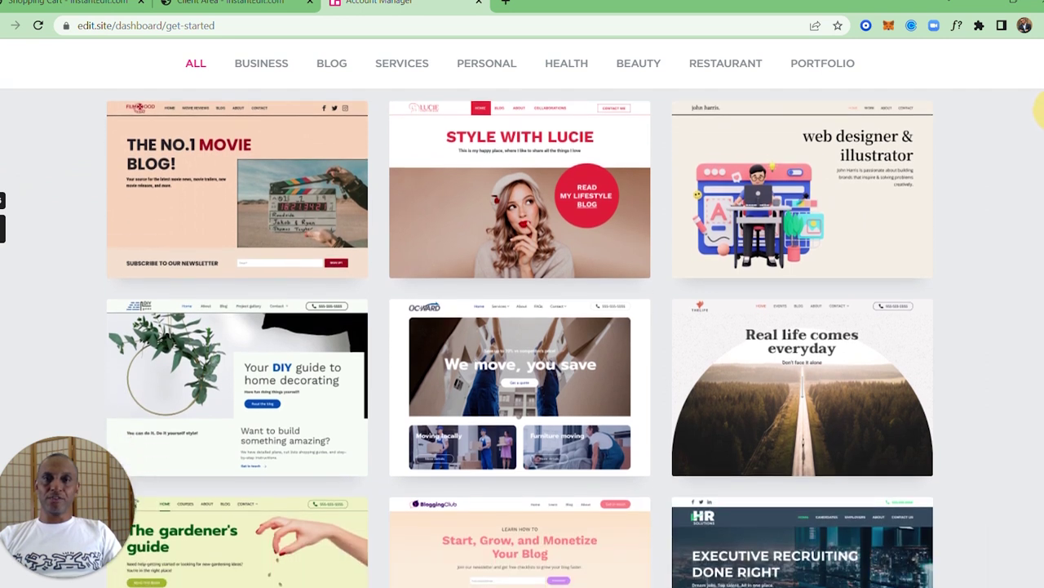
pyautogui.moveTo(1041, 97); pyautogui.dragTo(1040, 261)
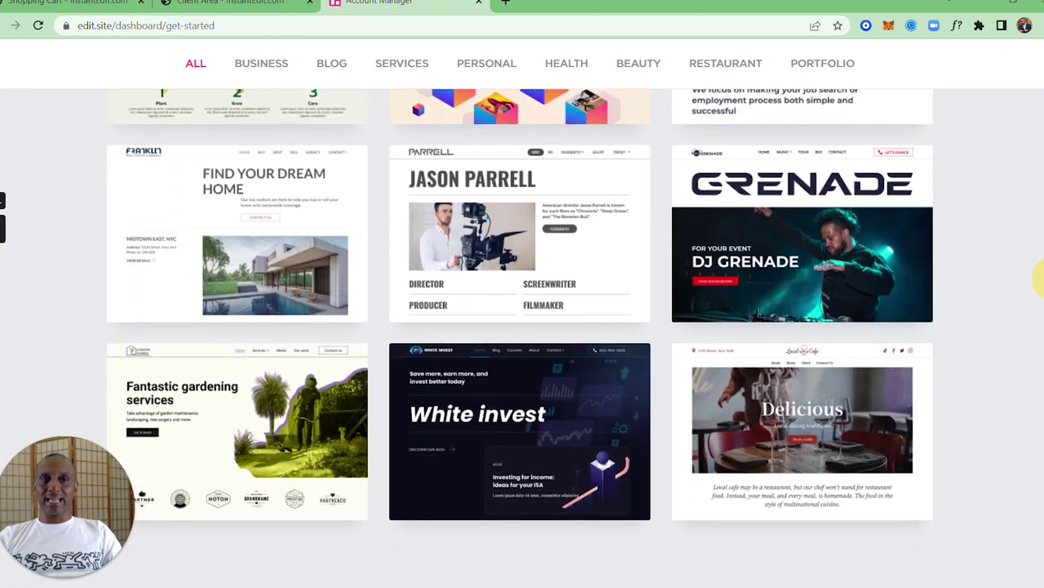
pyautogui.moveTo(1040, 261)
pyautogui.mouseDown()
pyautogui.moveTo(1040, 341)
pyautogui.moveTo(8, 379)
pyautogui.moveTo(4, 227)
pyautogui.mouseUp()
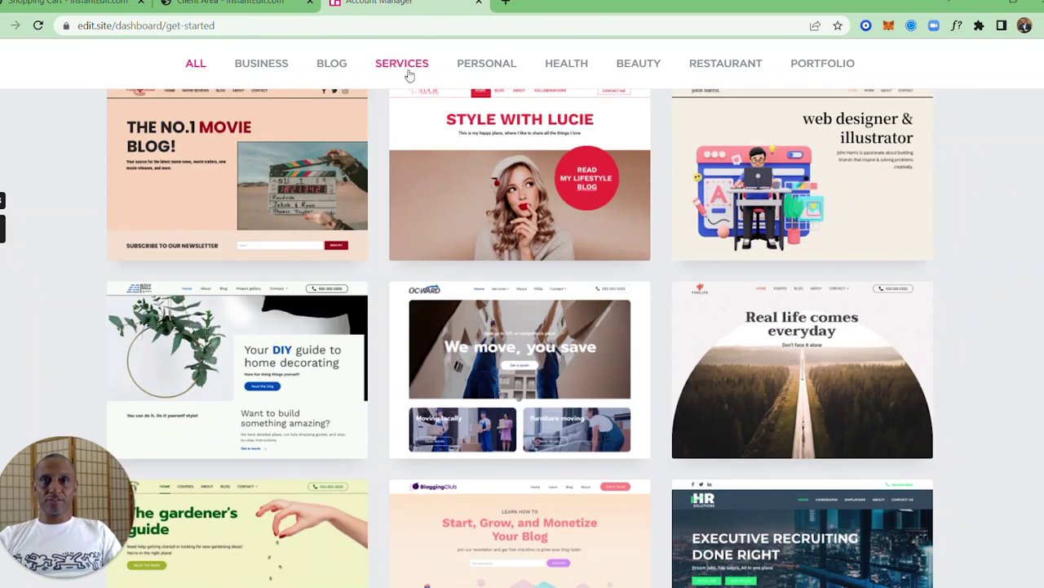
# Browse the Services, Restaurant and Portfolio template categories
pyautogui.click(406, 72)
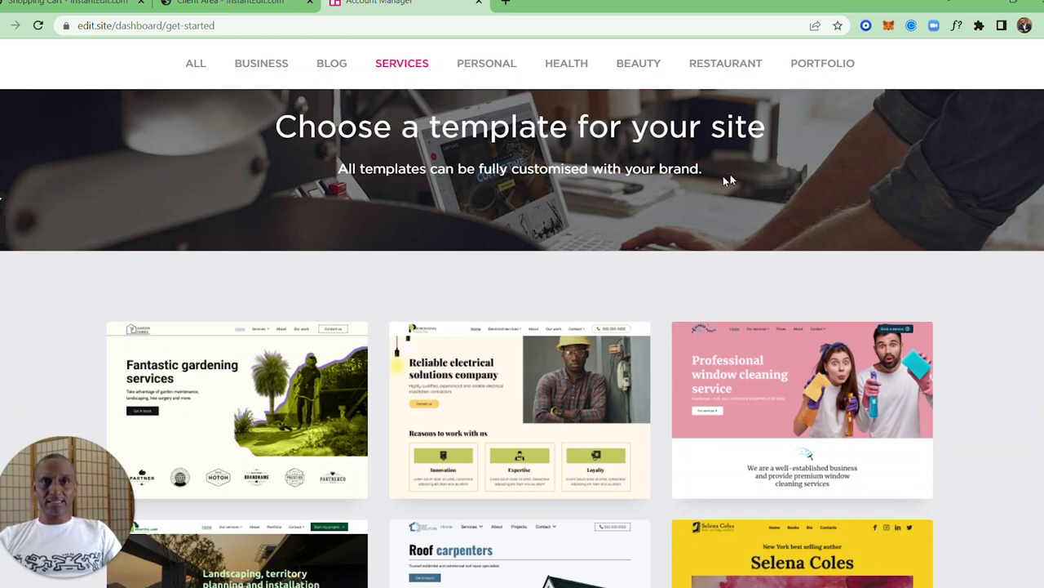
pyautogui.click(725, 69)
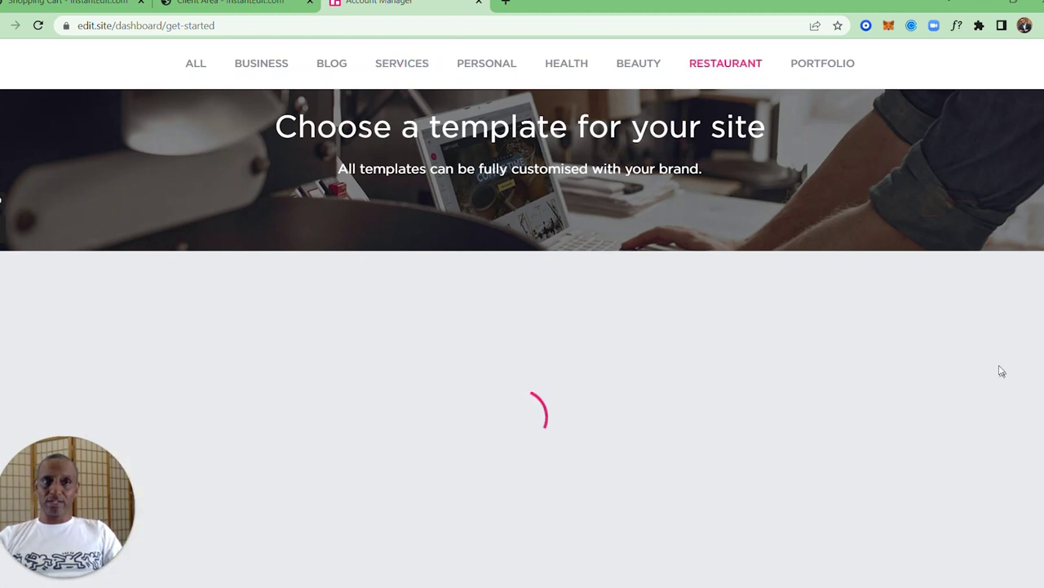
pyautogui.scroll(-4, 997, 354)
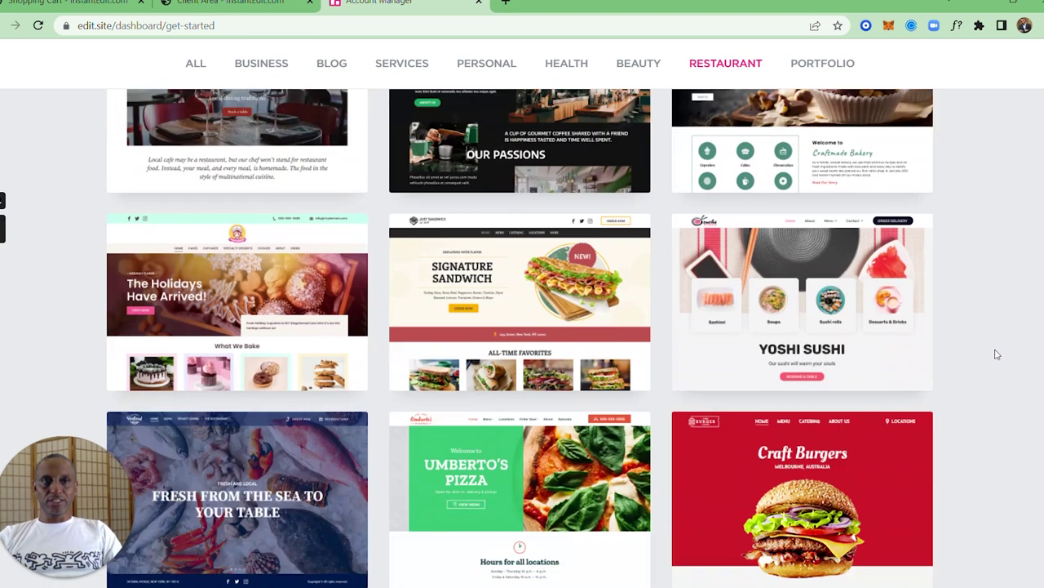
pyautogui.scroll(-1, 997, 354)
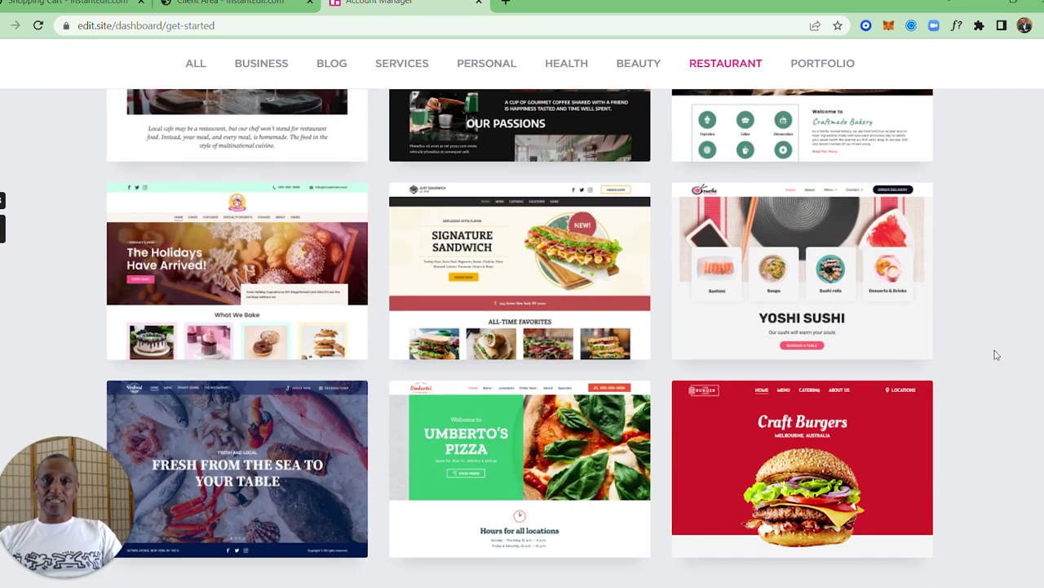
pyautogui.scroll(5, 997, 354)
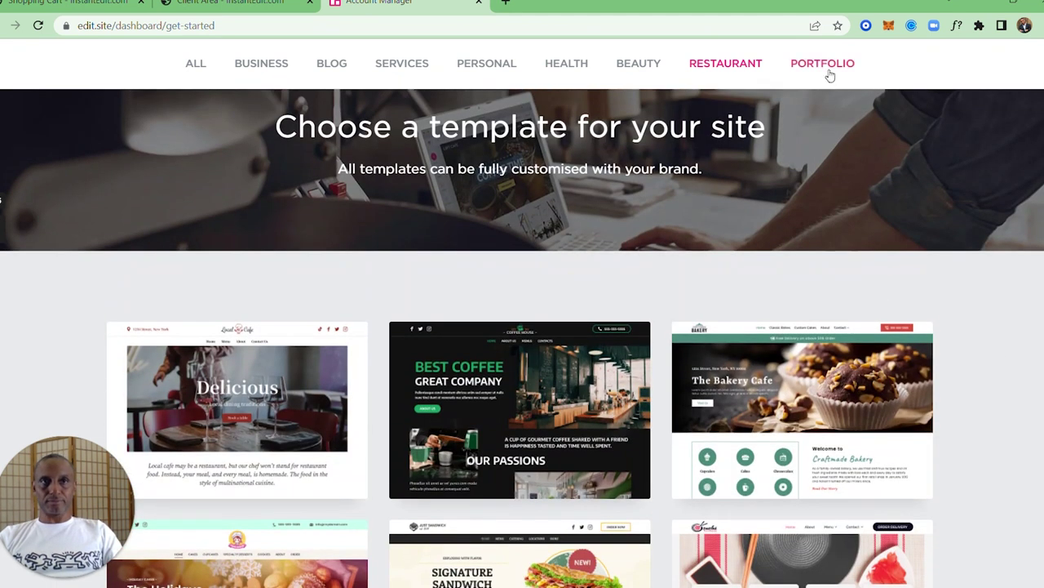
pyautogui.click(825, 64)
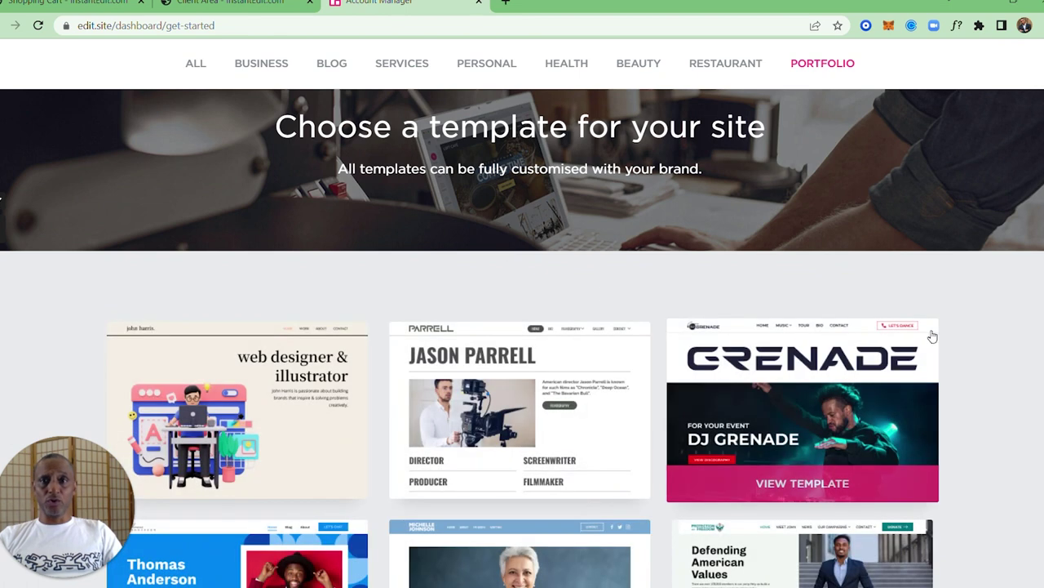
pyautogui.scroll(-5, 940, 336)
pyautogui.scroll(-3, 940, 336)
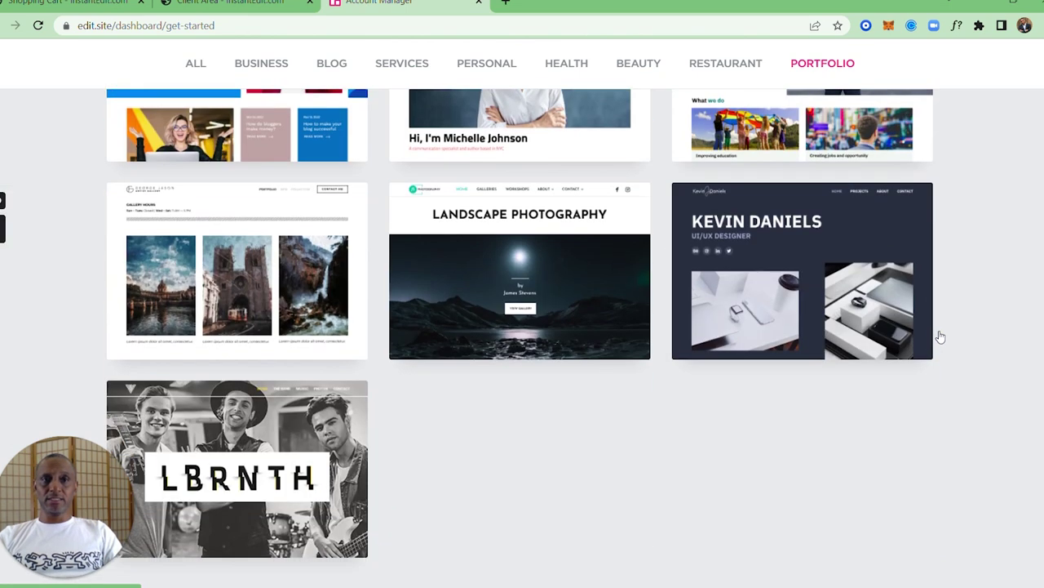
pyautogui.scroll(8, 938, 336)
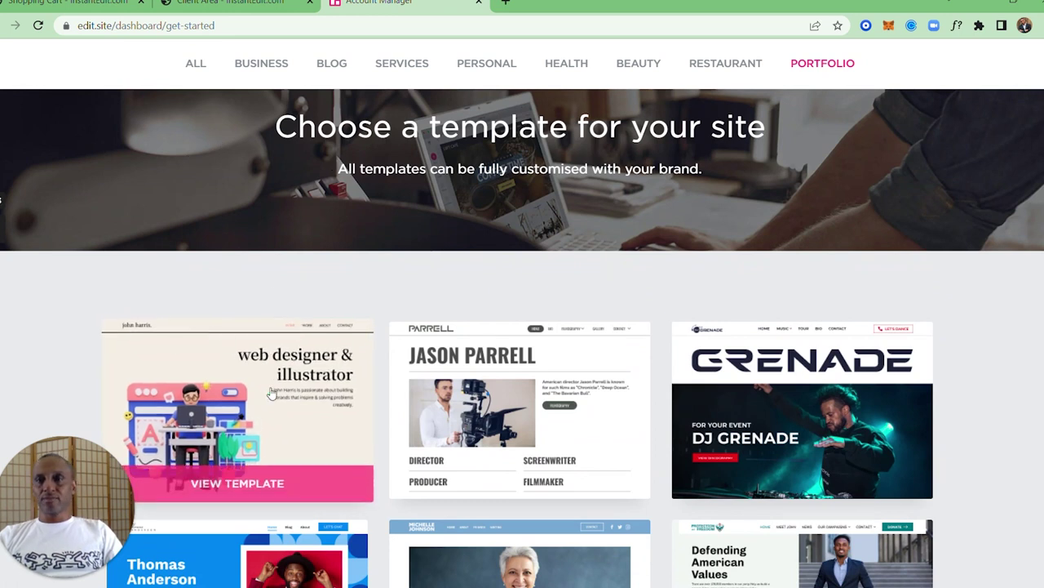
# Check Business, return to All templates and preview the Style with Lucie template
pyautogui.click(261, 63)
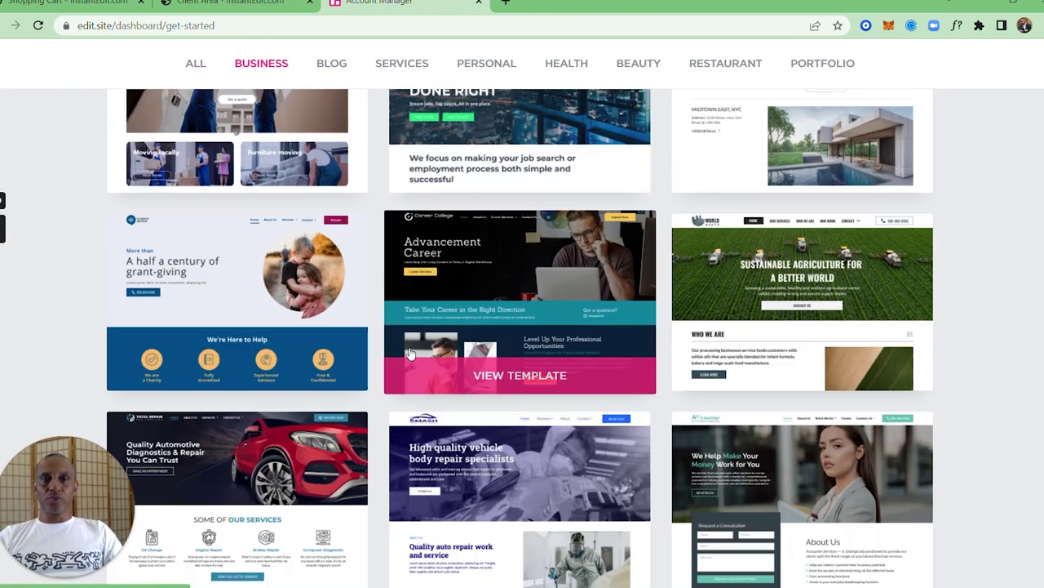
pyautogui.scroll(1, 411, 352)
pyautogui.scroll(3, 326, 204)
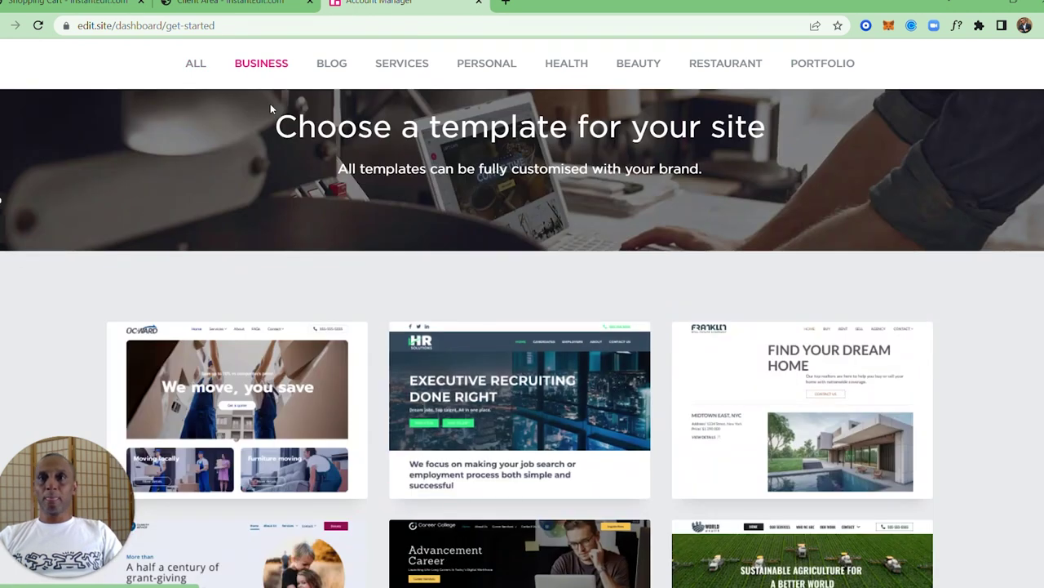
pyautogui.click(198, 63)
pyautogui.moveTo(520, 409)
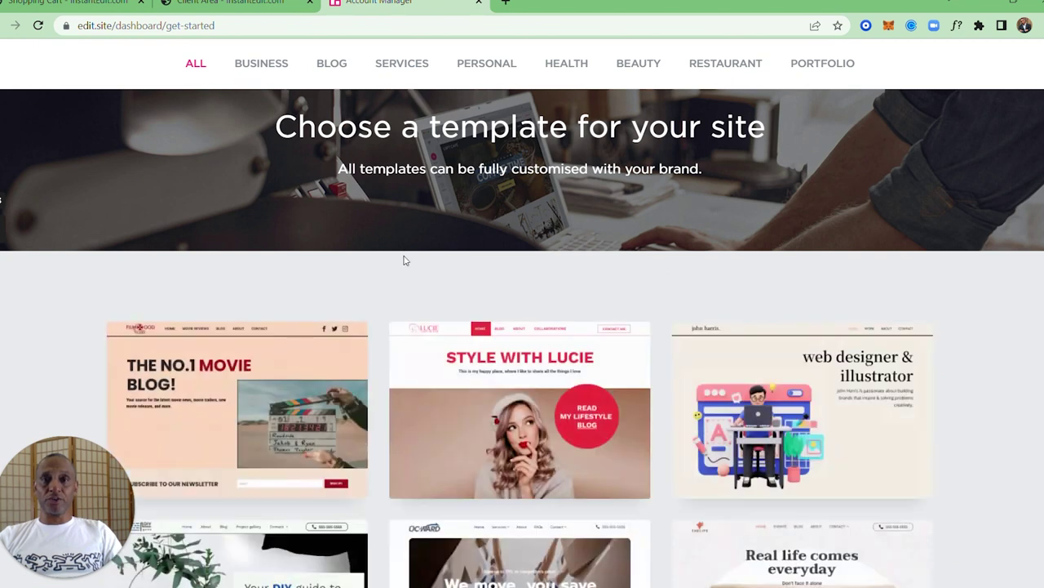
pyautogui.click(523, 416)
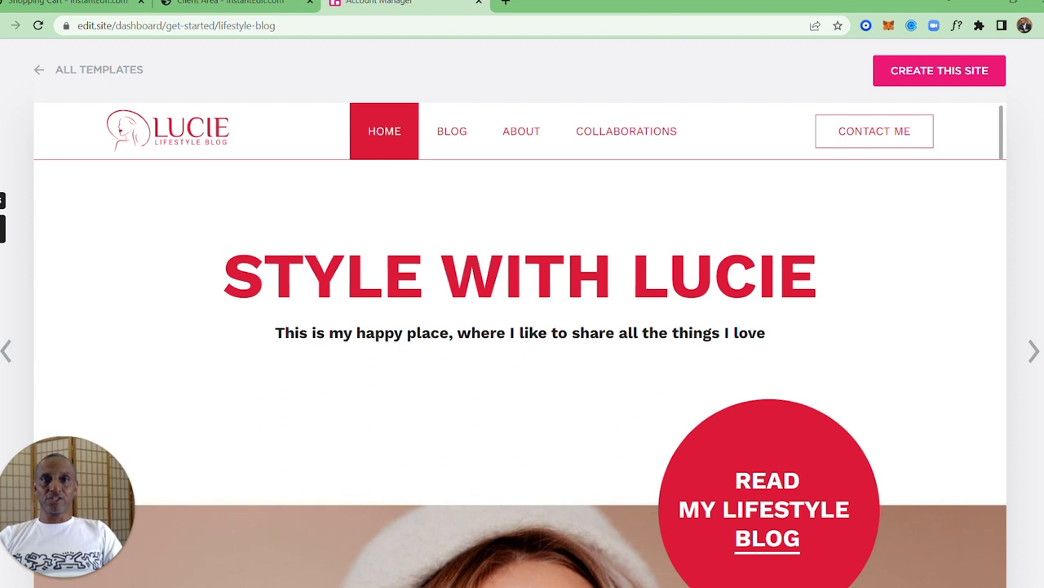
# Scroll through the Lucie template preview and create a new site from it
pyautogui.scroll(-4, 550, 286)
pyautogui.scroll(-4, 550, 287)
pyautogui.scroll(-5, 550, 287)
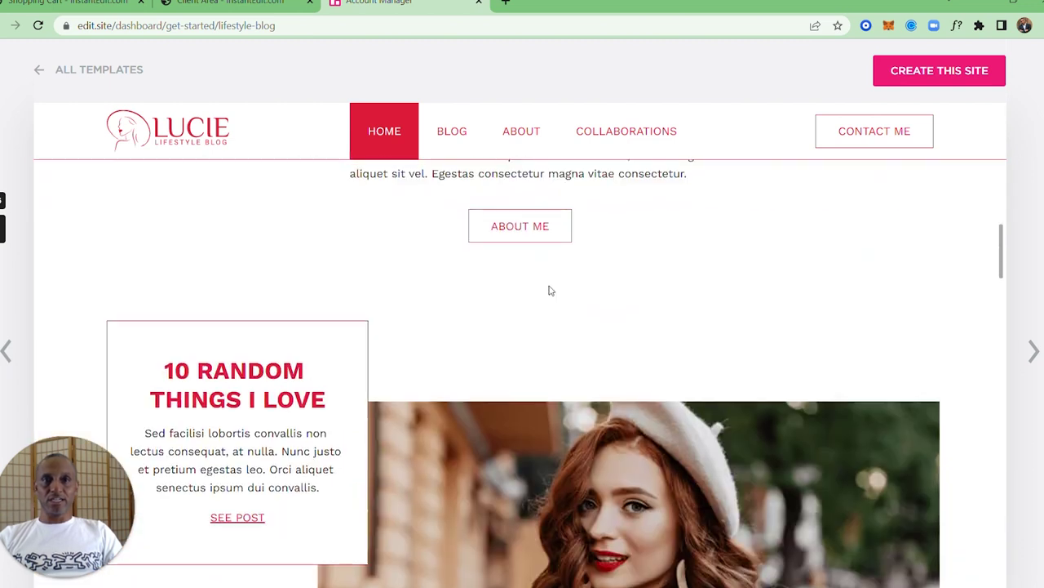
pyautogui.scroll(-4, 550, 290)
pyautogui.scroll(-5, 549, 290)
pyautogui.scroll(-4, 549, 291)
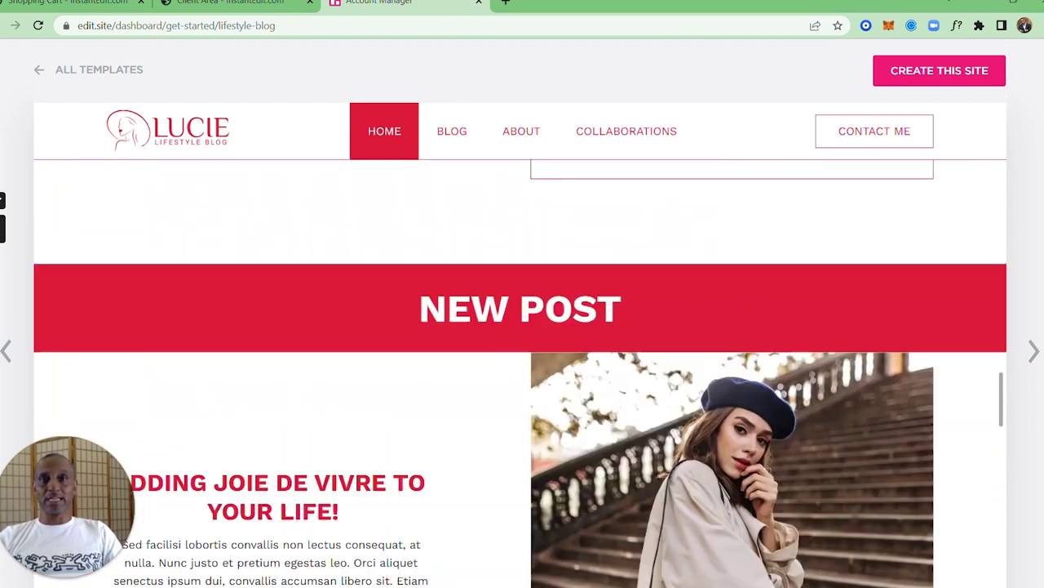
pyautogui.scroll(9, 549, 290)
pyautogui.scroll(15, 549, 286)
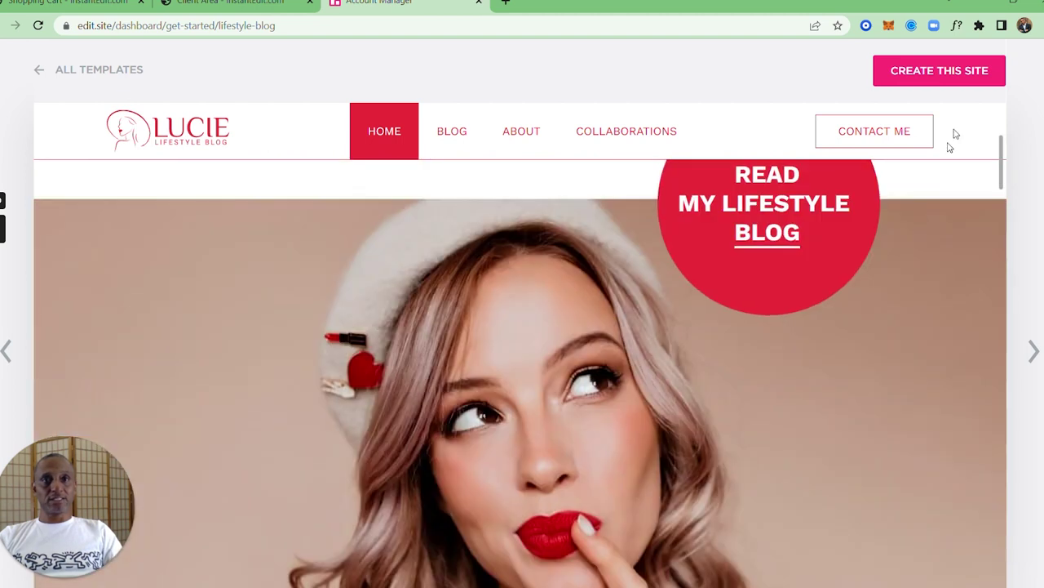
pyautogui.click(966, 70)
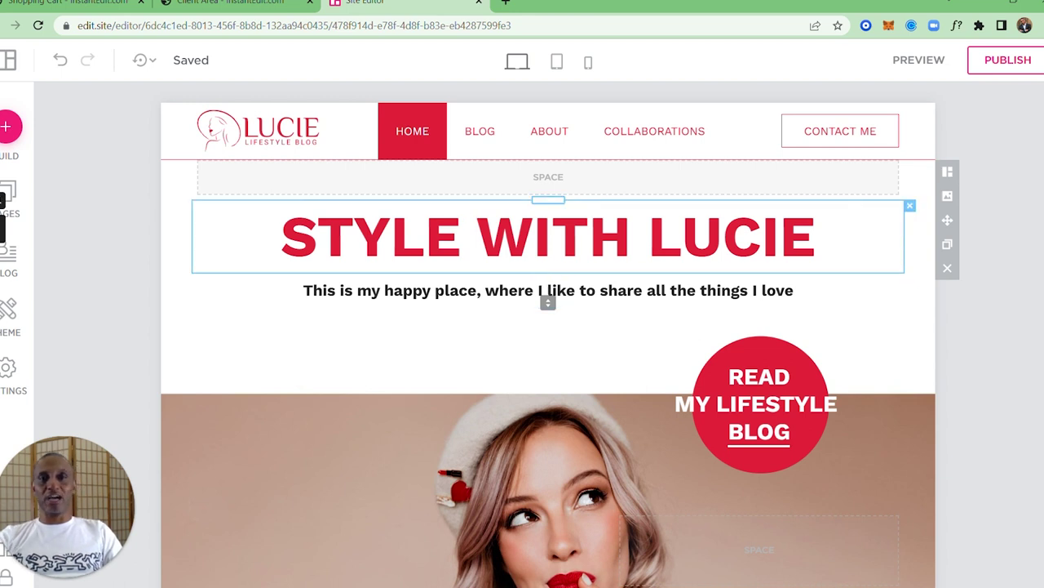
pyautogui.click(701, 76)
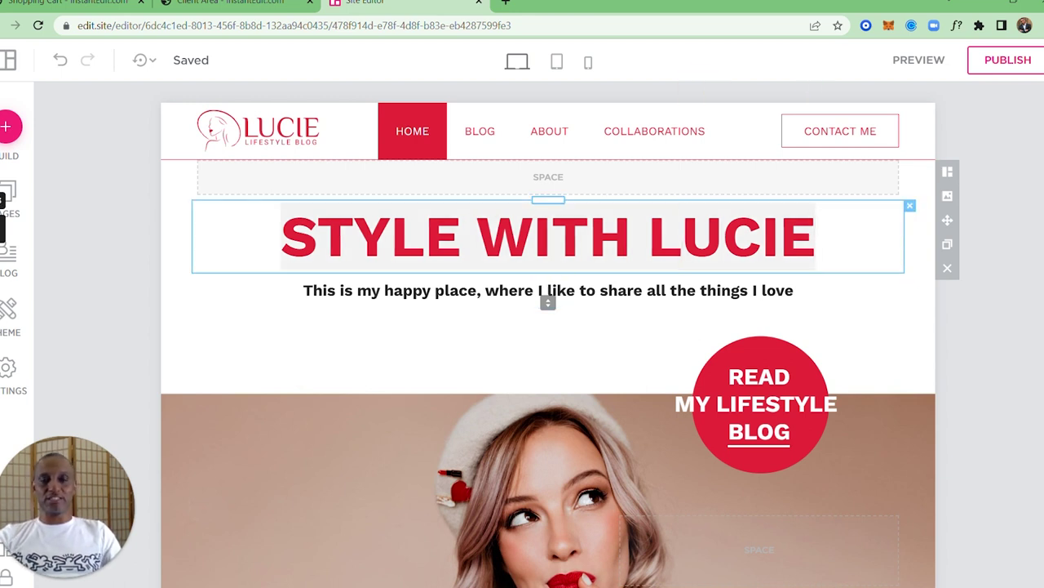
# Replace LUCIE with VANESSA in the main heading and scroll to check the page
pyautogui.press('BackSpace')
pyautogui.press('BackSpace')
pyautogui.press('BackSpace')
pyautogui.press('BackSpace')
pyautogui.press('BackSpace')
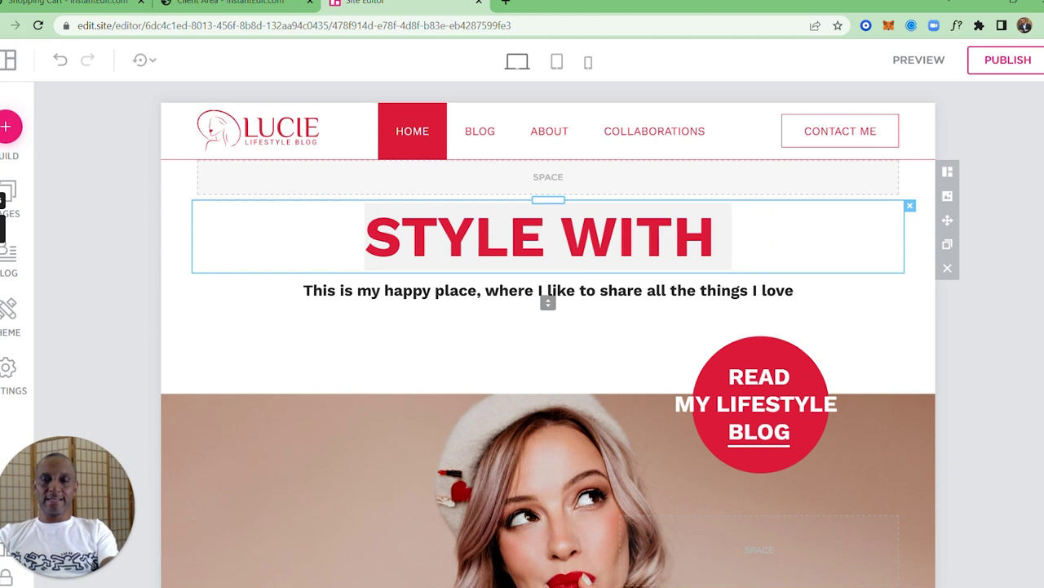
pyautogui.write('VAN')
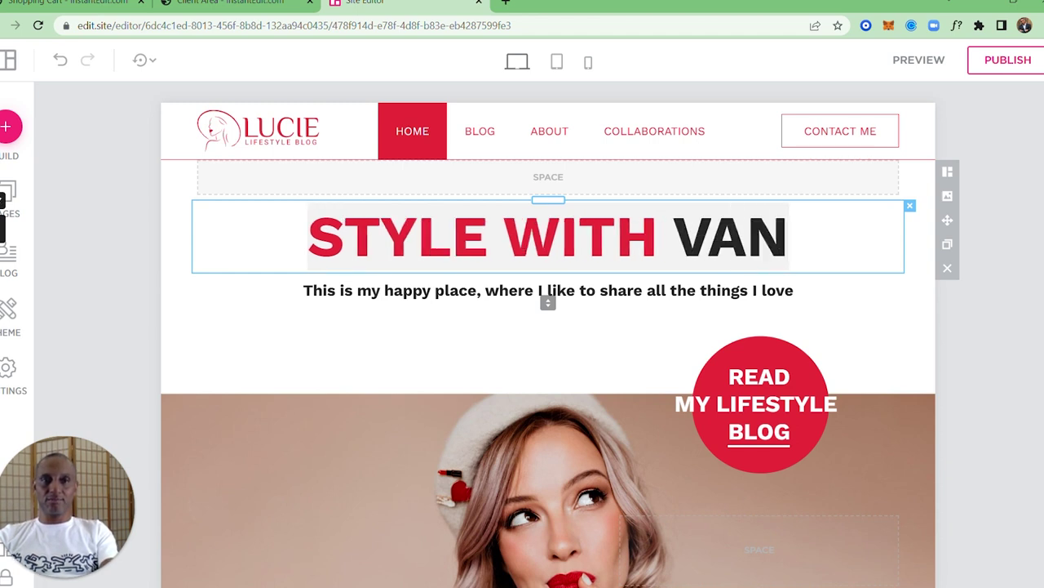
pyautogui.write('ESSA')
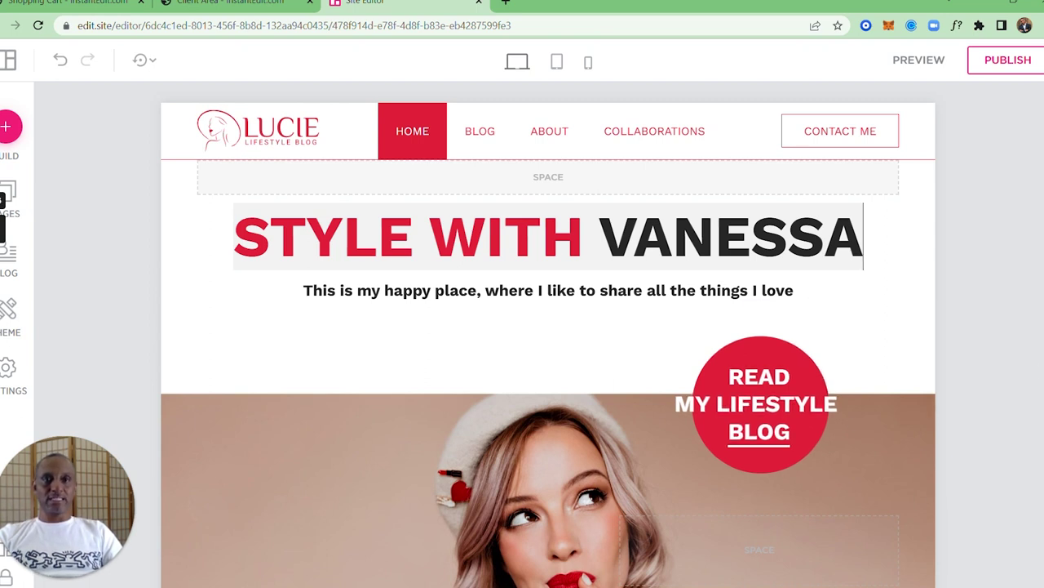
pyautogui.scroll(-5, 536, 393)
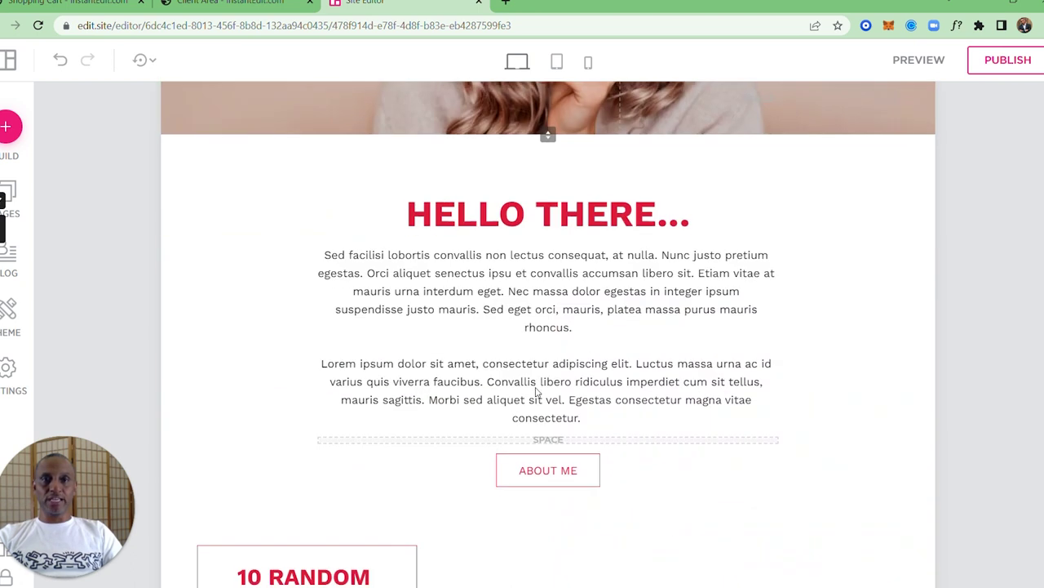
pyautogui.scroll(5, 537, 392)
pyautogui.scroll(-3, 535, 392)
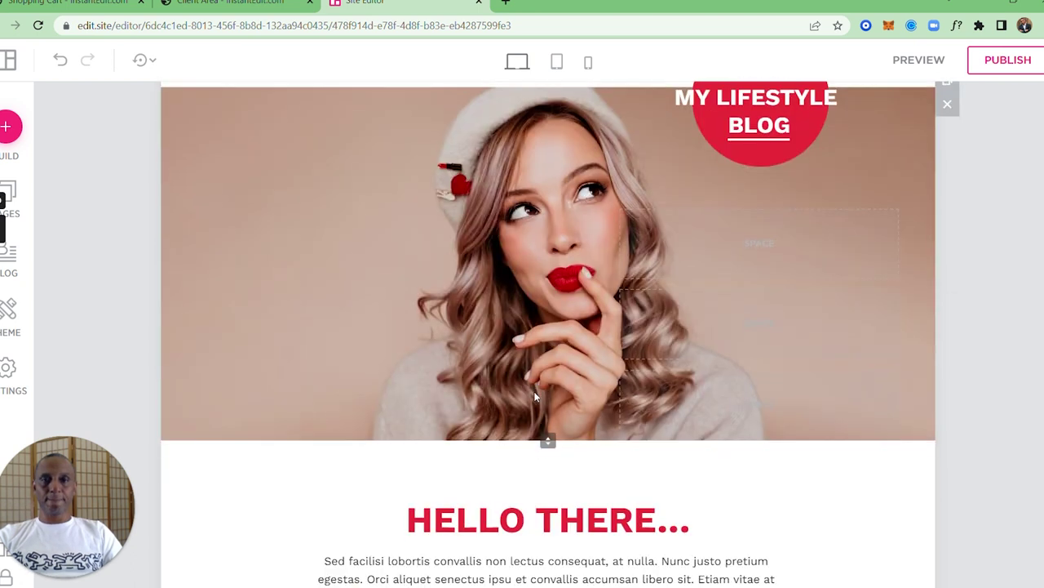
pyautogui.scroll(3, 380, 292)
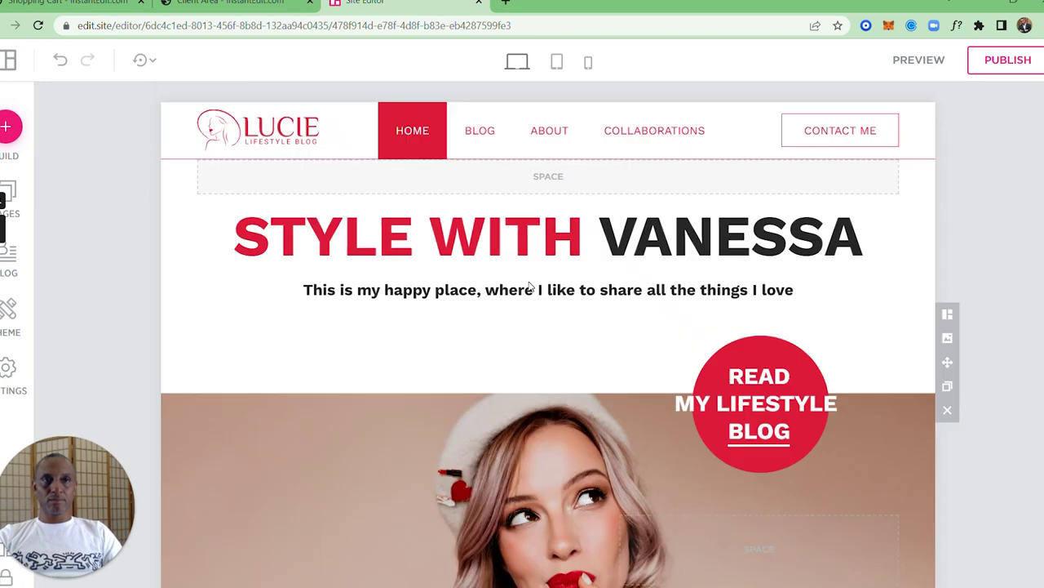
pyautogui.scroll(-3, 528, 281)
pyautogui.scroll(3, 528, 281)
pyautogui.scroll(1, 538, 294)
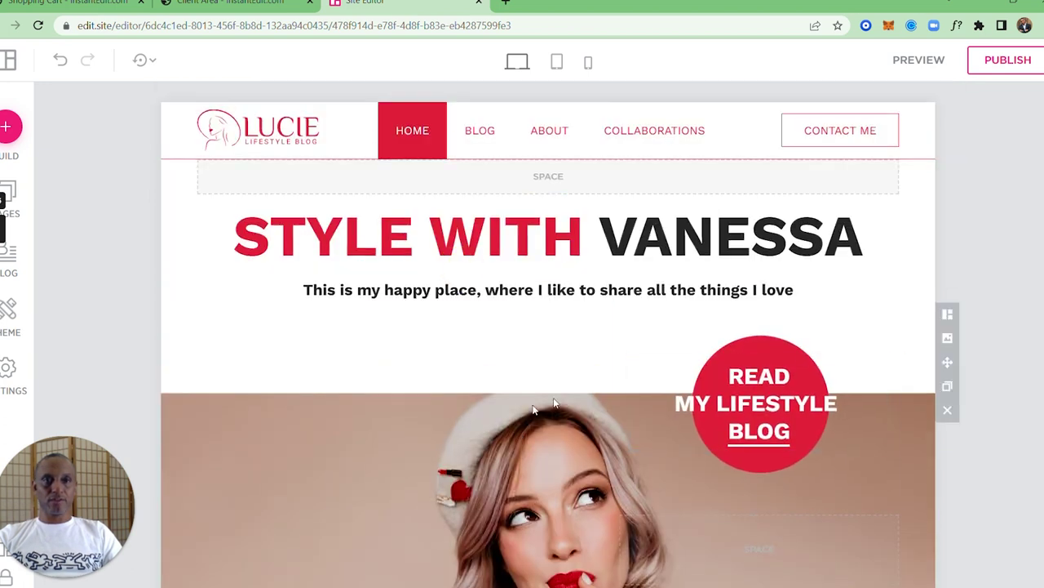
# Set the hero background to the free stock photo of three women found by searching 'women'
pyautogui.click(947, 338)
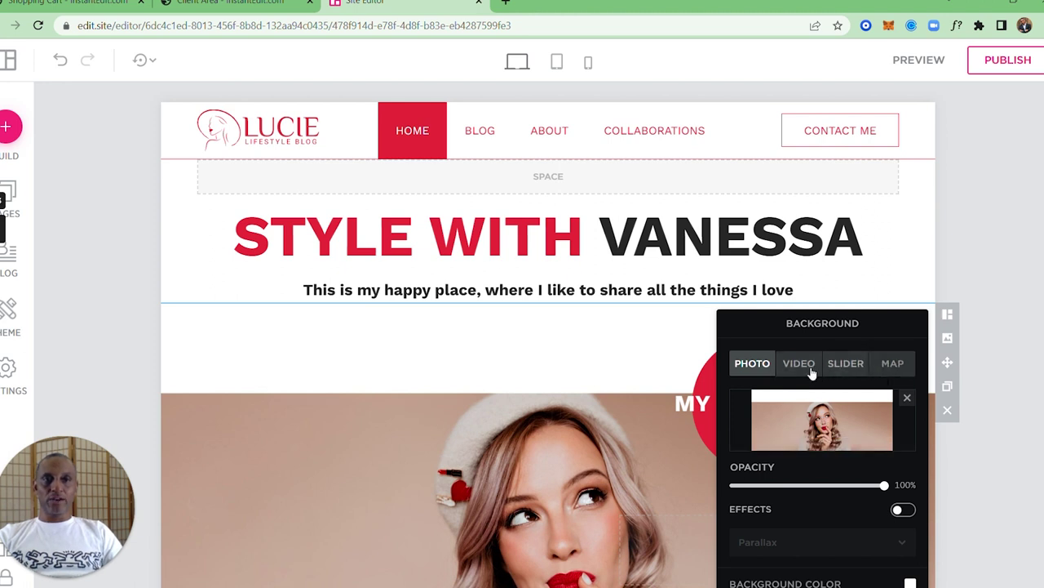
pyautogui.click(828, 441)
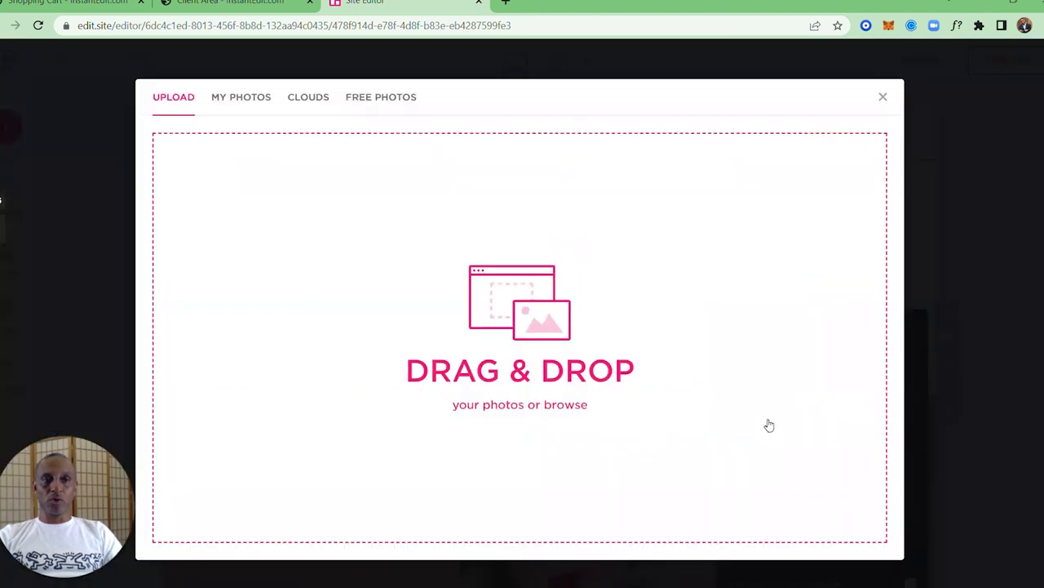
pyautogui.click(366, 102)
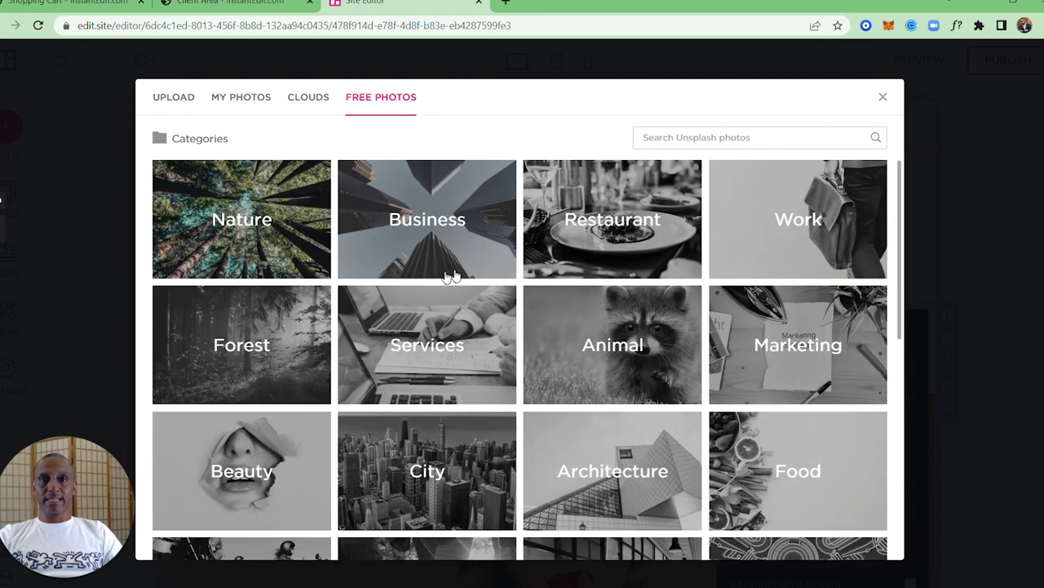
pyautogui.click(688, 140)
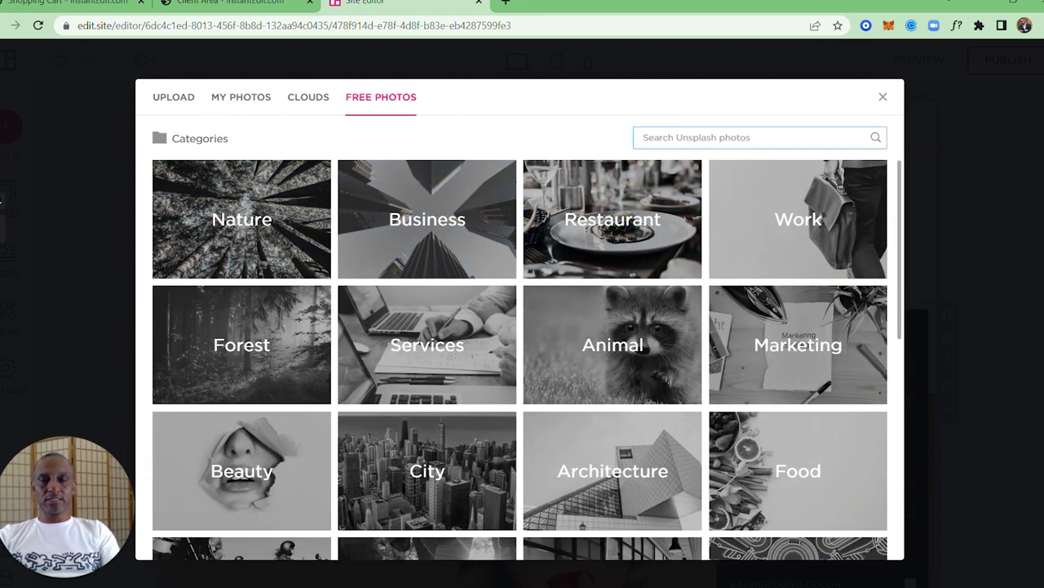
pyautogui.write('women')
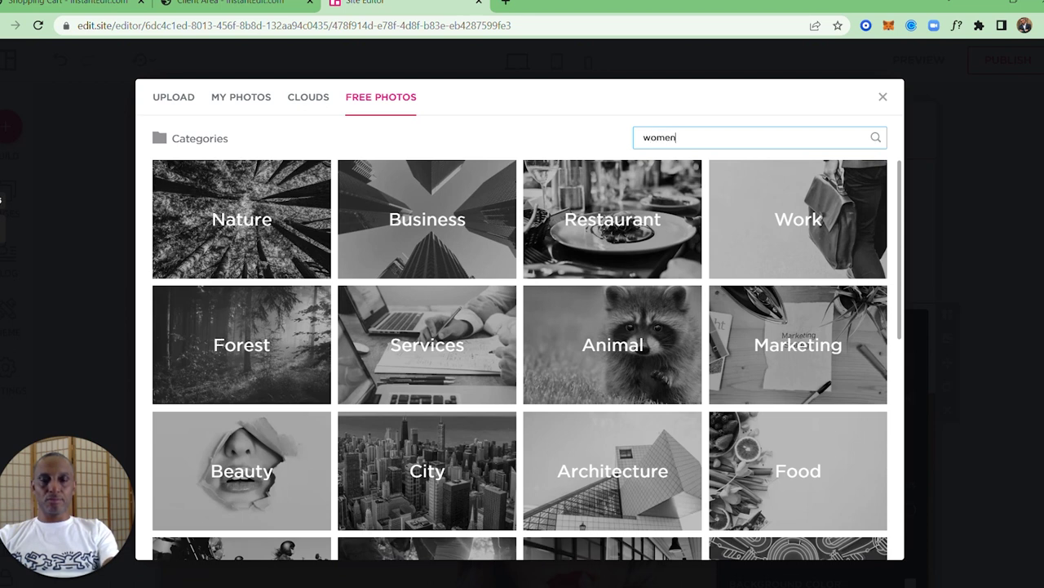
pyautogui.press('Return')
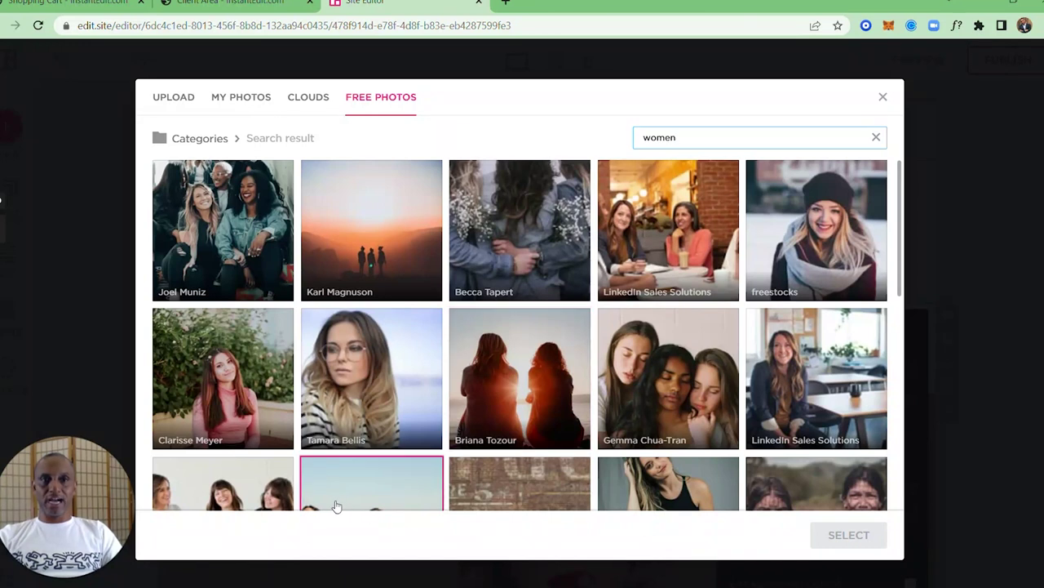
pyautogui.click(665, 383)
pyautogui.click(828, 545)
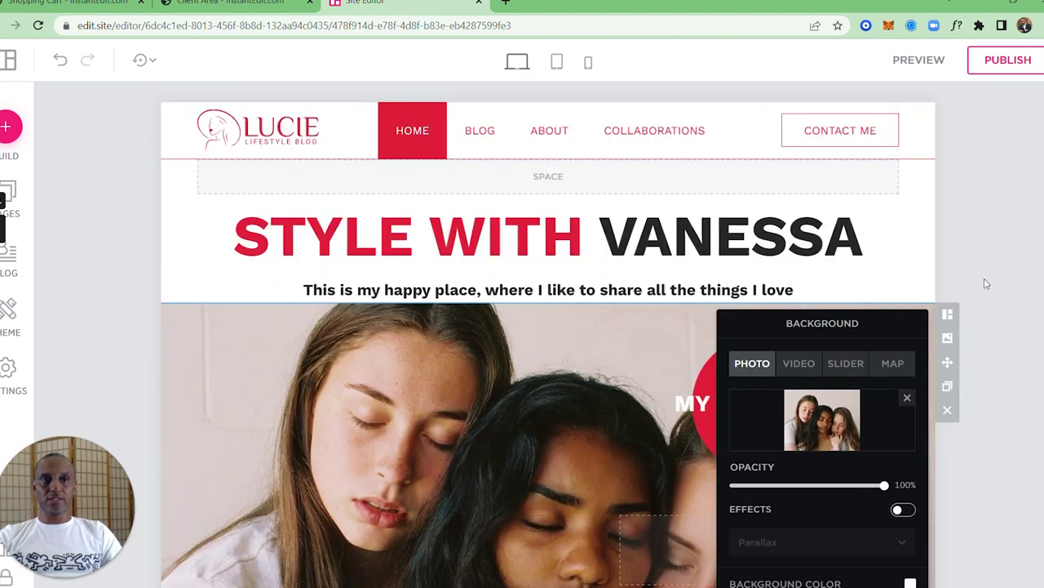
# Close the Background panel and show the Pages list from the left sidebar
pyautogui.click(984, 285)
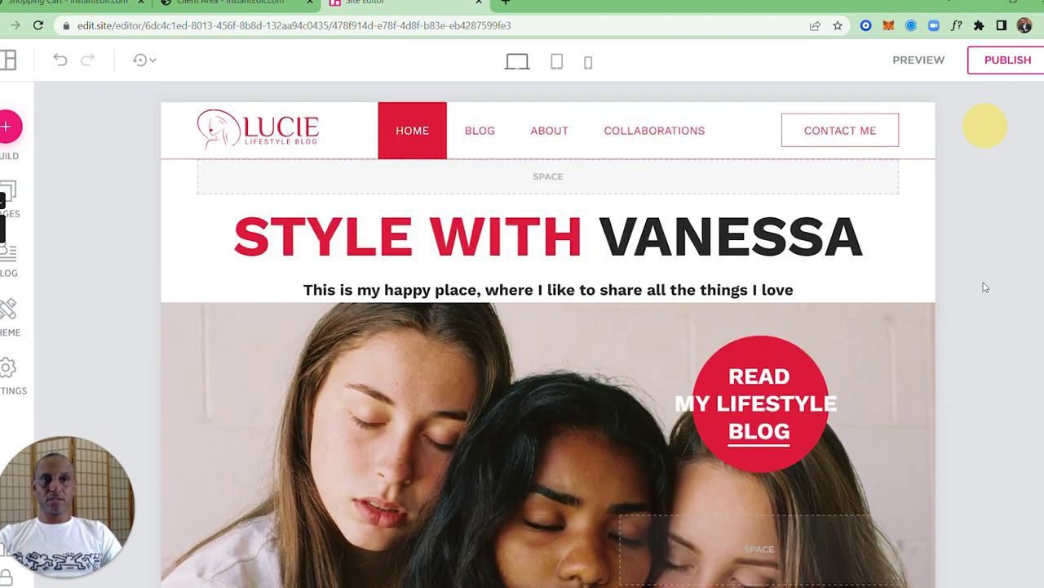
pyautogui.scroll(-3, 915, 357)
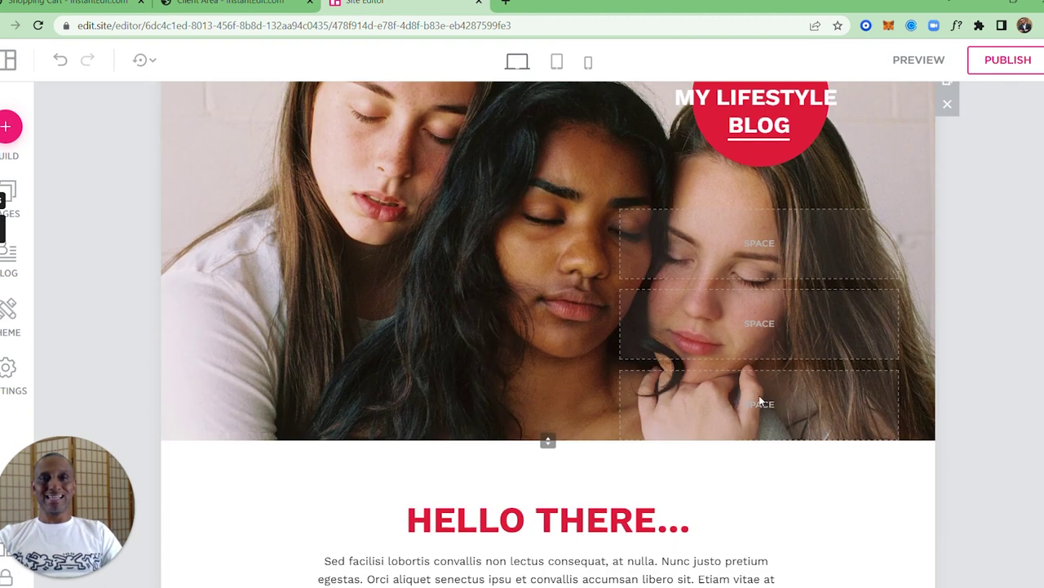
pyautogui.click(13, 214)
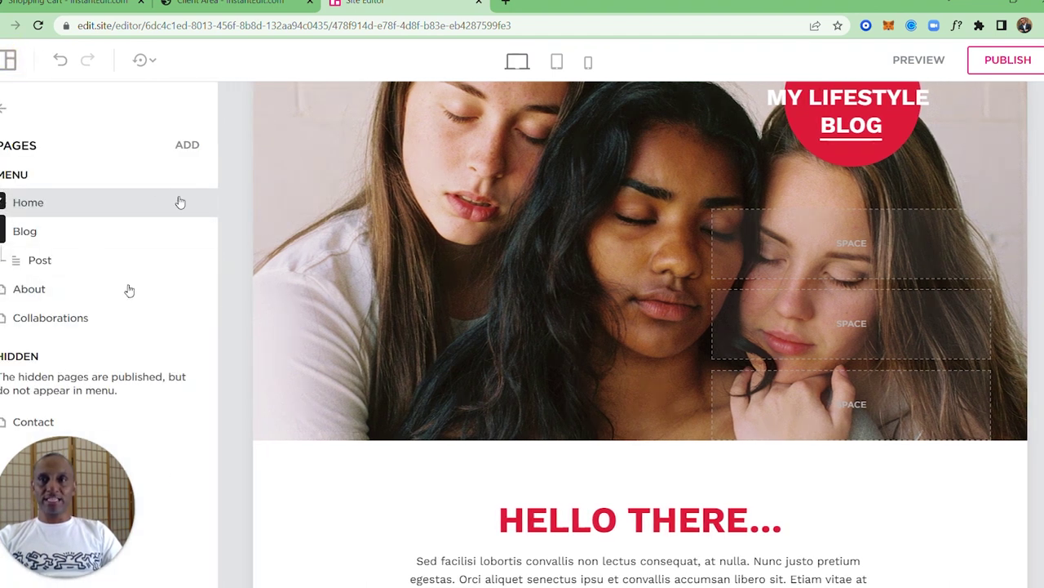
pyautogui.moveTo(780, 258)
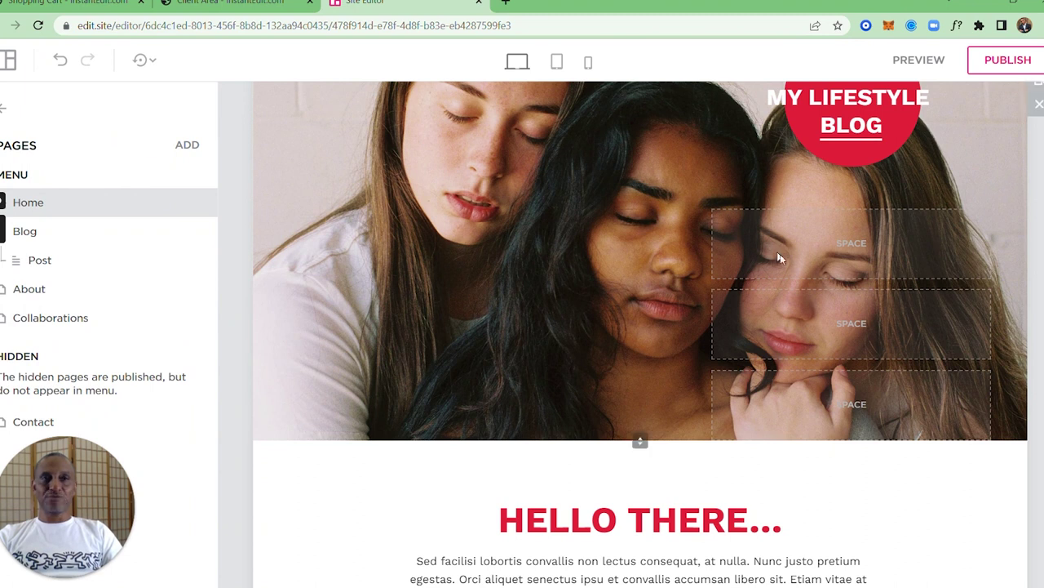
pyautogui.scroll(4, 780, 254)
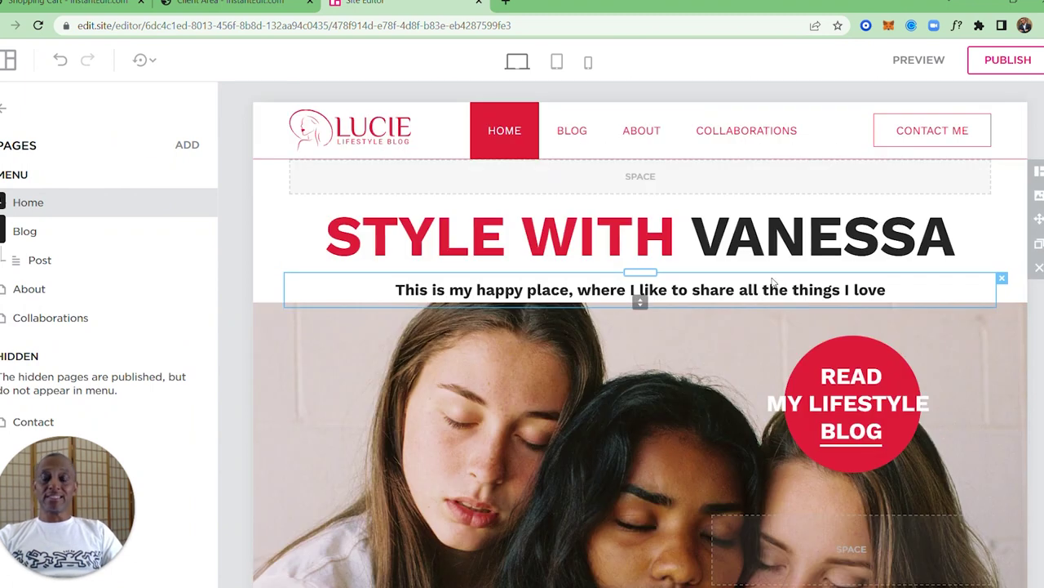